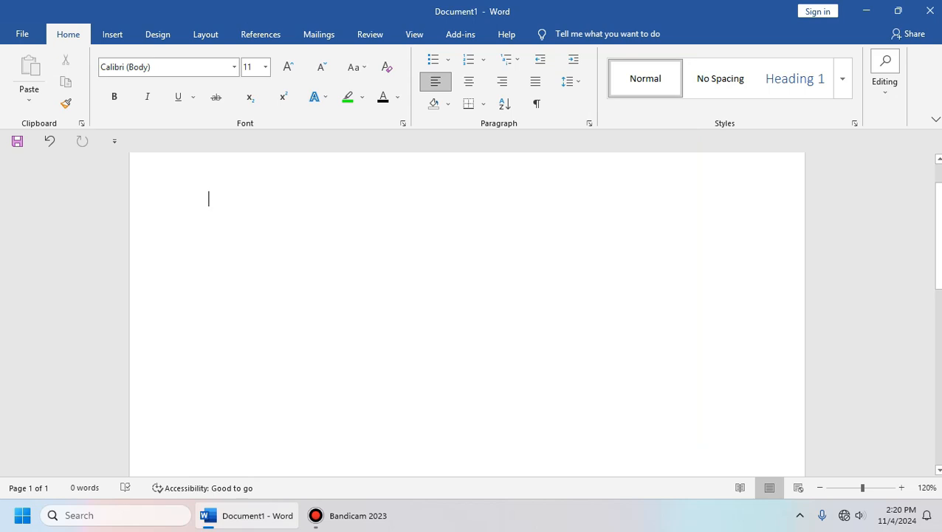
# Step: Type the person's full name on the first line, correcting the mistyped characters
pyautogui.click(112, 34)
pyautogui.click(68, 33)
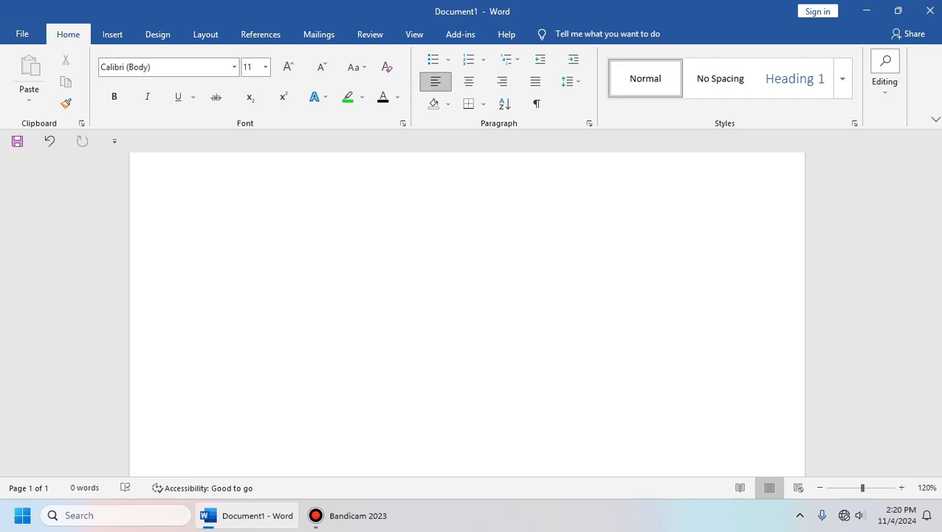
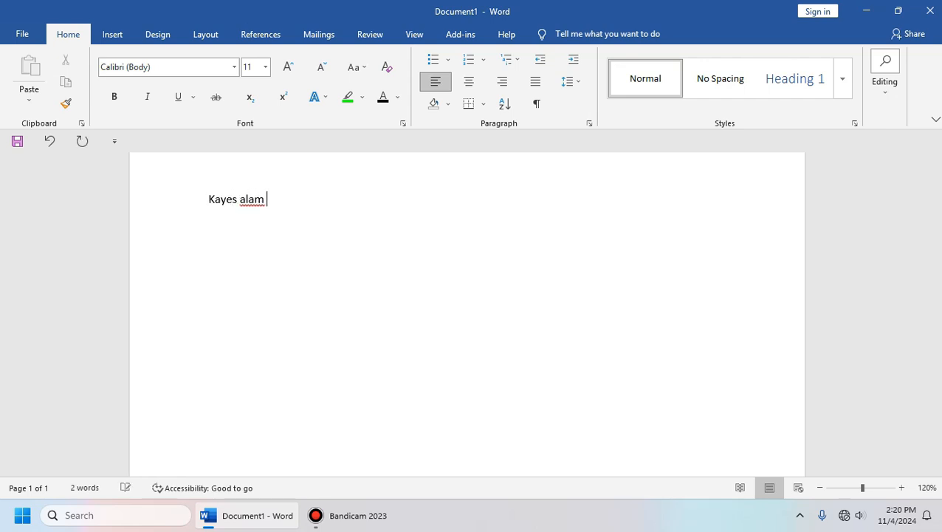
# Step: Turn on bold at the end of the name
pyautogui.scroll(3, 467, 314)
pyautogui.scroll(-2, 466, 314)
pyautogui.scroll(-1, 467, 314)
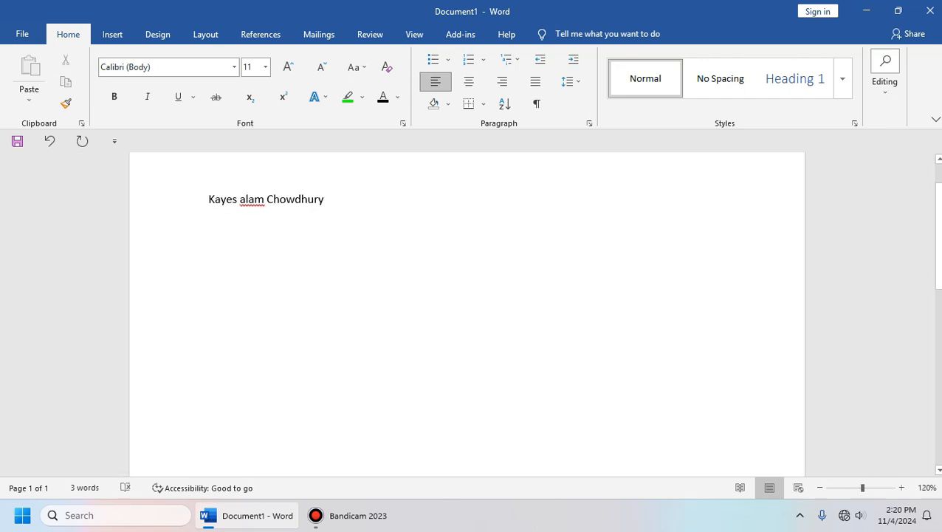
pyautogui.hotkey('ctrl', 'b')
pyautogui.moveTo(325, 200); pyautogui.dragTo(208, 201)
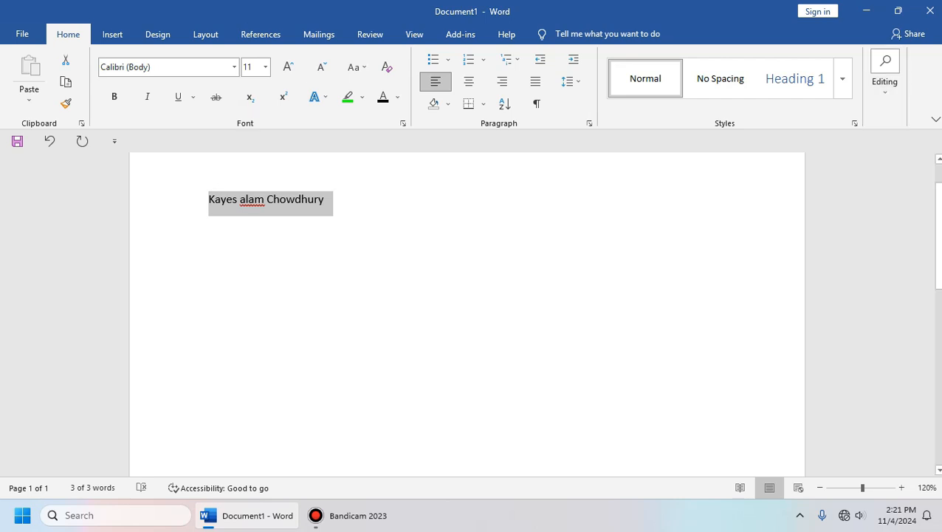
pyautogui.hotkey('ctrl', 'b')
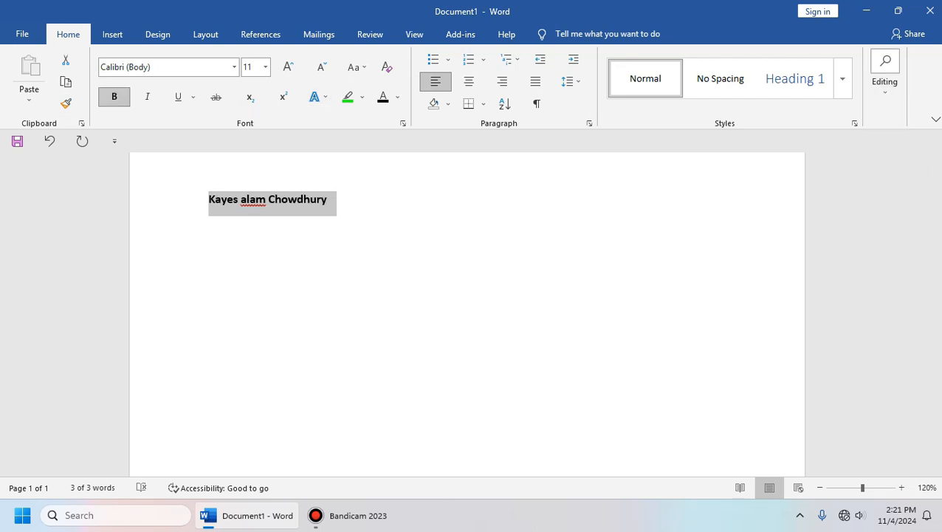
pyautogui.press('Right')
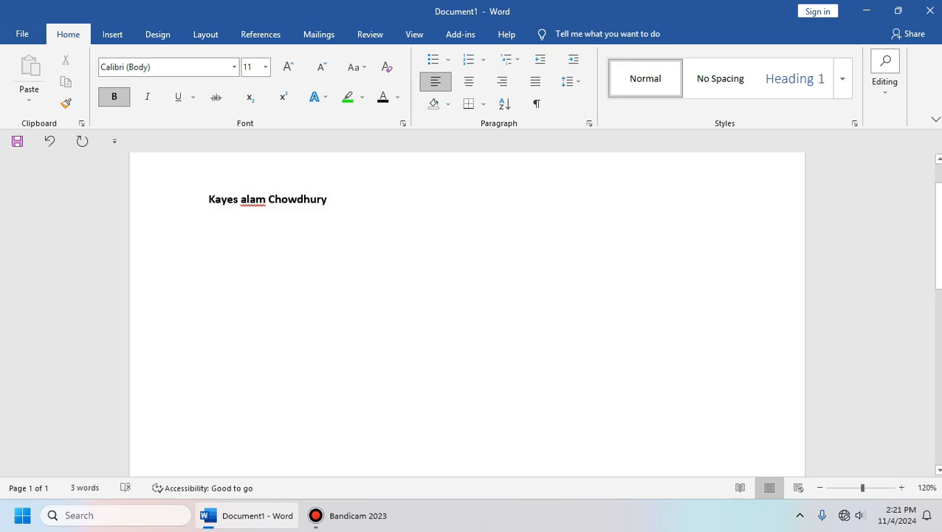
pyautogui.hotkey('ctrl', 'z')
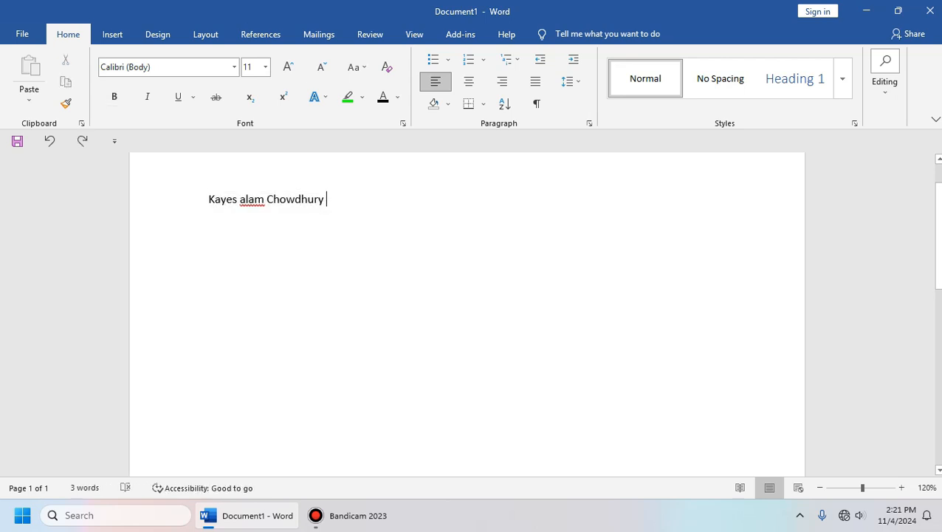
pyautogui.hotkey('ctrl', 'a')
pyautogui.click(114, 97)
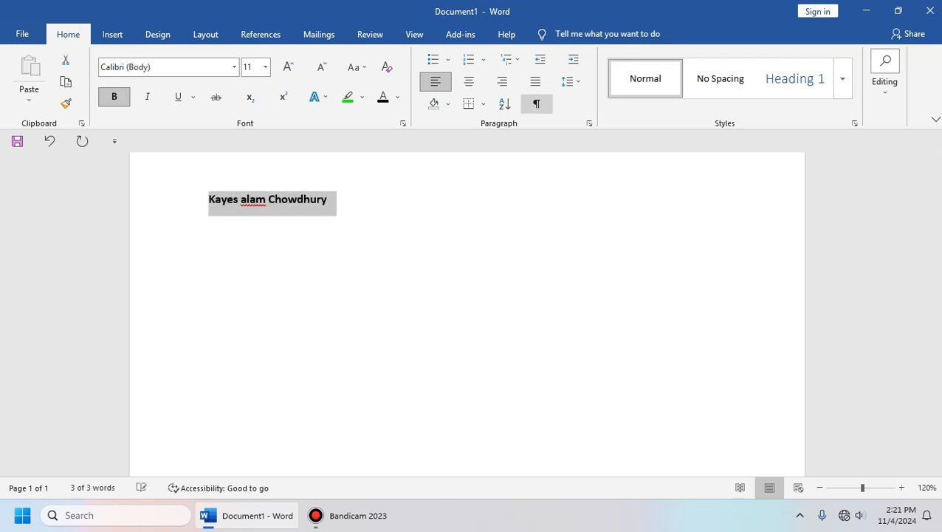
pyautogui.press('Right')
pyautogui.hotkey('ctrl', 'a')
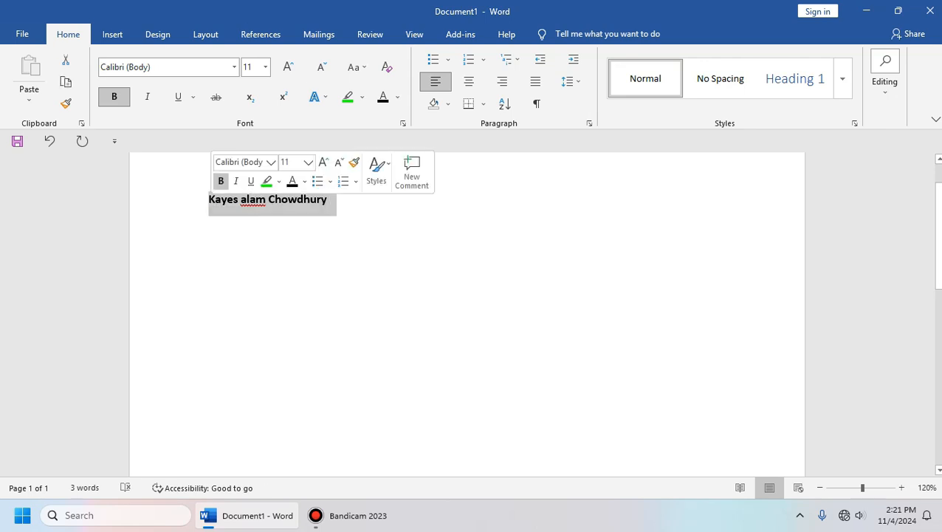
pyautogui.press('Right')
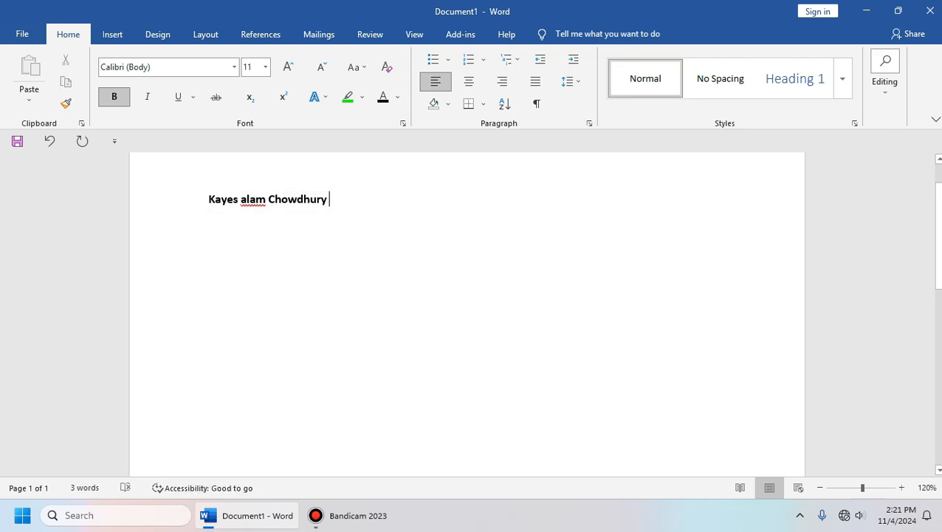
pyautogui.scroll(2, 466, 313)
pyautogui.scroll(-1, 467, 314)
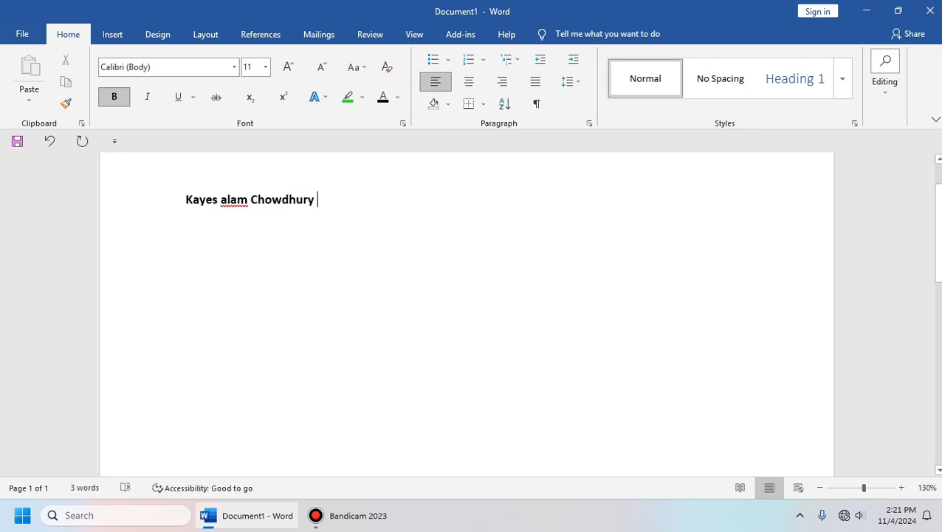
pyautogui.hotkey('ctrl', 'shift', 'Left')
pyautogui.hotkey('ctrl', 'shift', 'Left')
pyautogui.hotkey('ctrl', 'shift', 'Left')
pyautogui.press('Right')
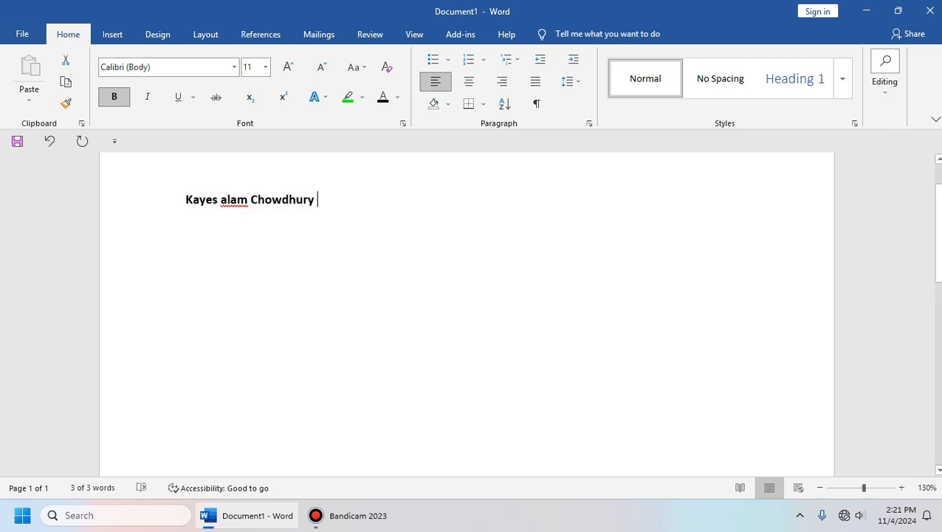
pyautogui.hotkey('ctrl', 'a')
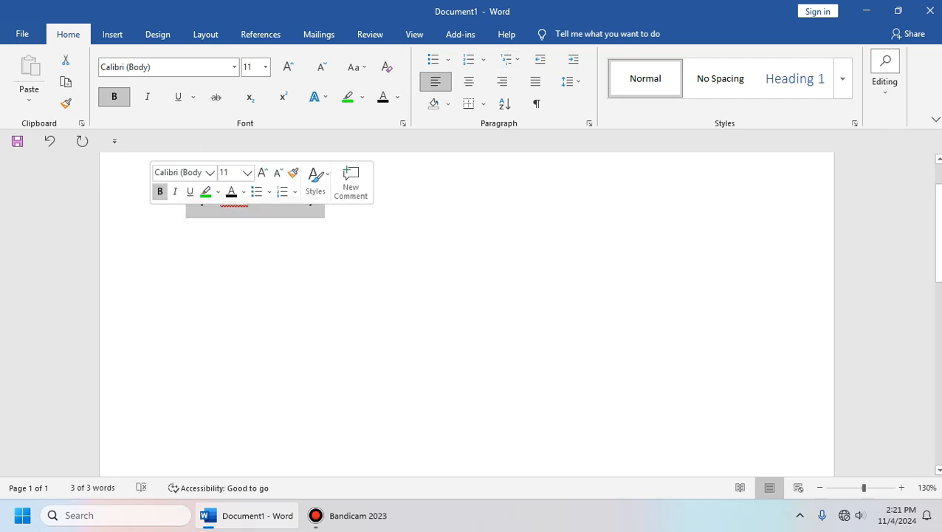
pyautogui.hotkey('ctrl', 'b')
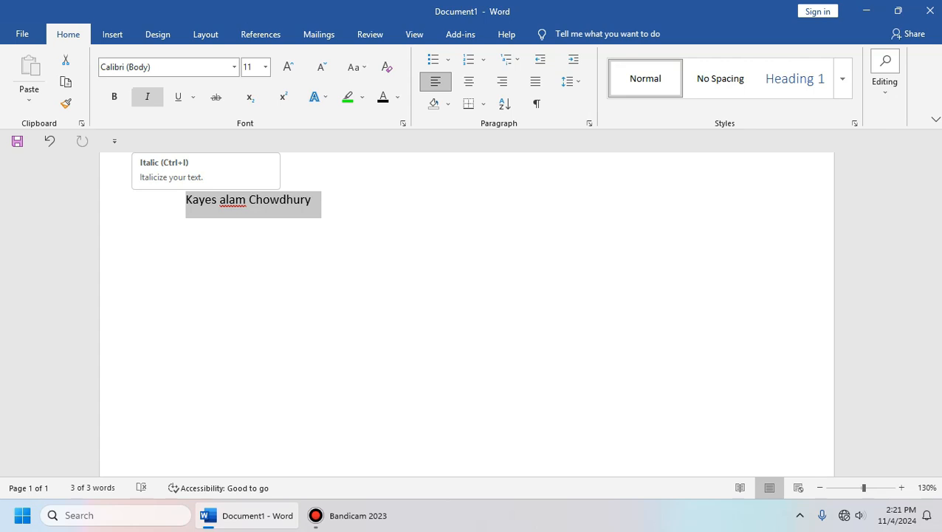
# Step: Apply italic to the name, toggle it at the insertion point, then undo it
pyautogui.click(147, 96)
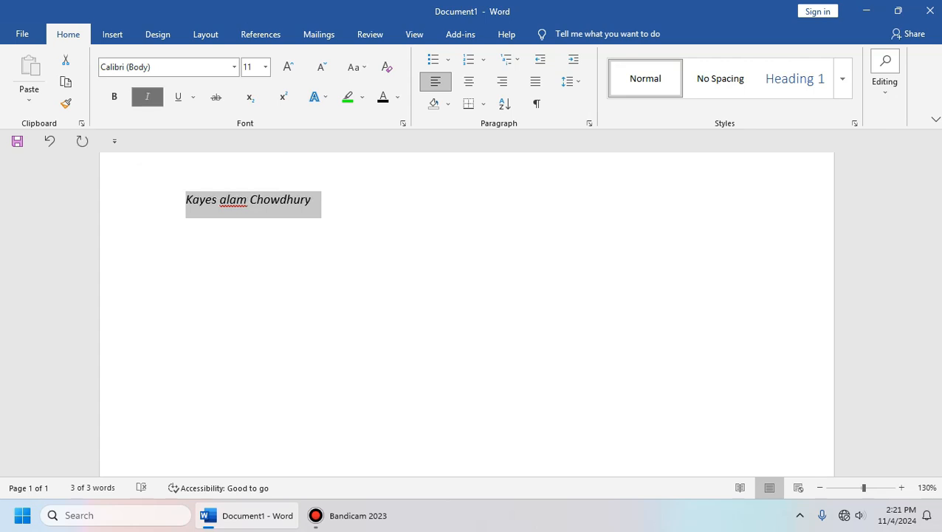
pyautogui.click(265, 200)
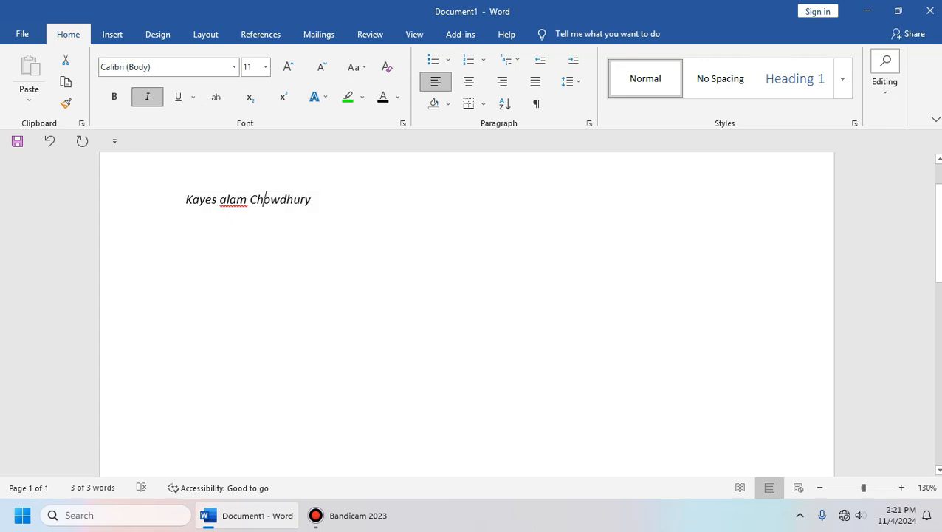
pyautogui.scroll(1, 264, 200)
pyautogui.scroll(6, 265, 200)
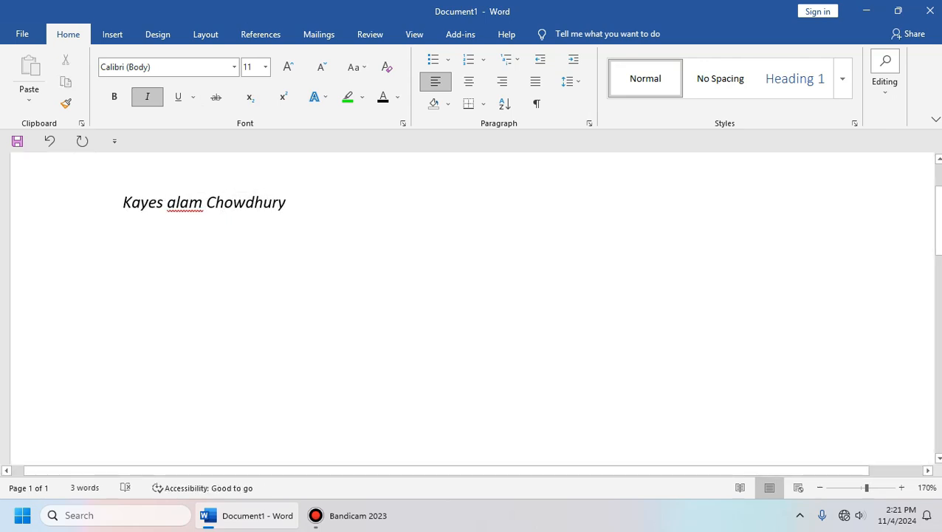
pyautogui.scroll(2, 264, 200)
pyautogui.moveTo(316, 207); pyautogui.dragTo(102, 210)
pyautogui.click(316, 208)
pyautogui.moveTo(315, 208); pyautogui.dragTo(86, 201)
pyautogui.click(316, 208)
pyautogui.hotkey('ctrl', 'i')
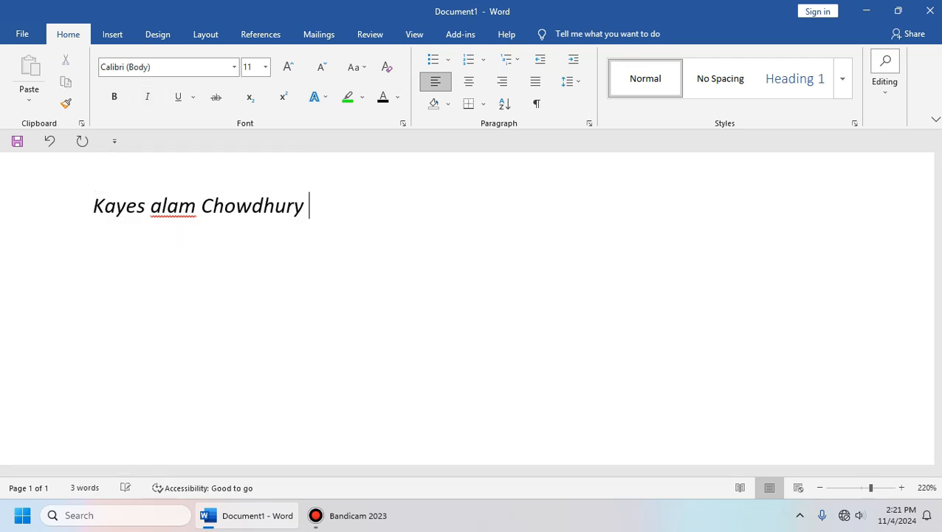
pyautogui.hotkey('ctrl', 'i')
pyautogui.hotkey('ctrl', 'i')
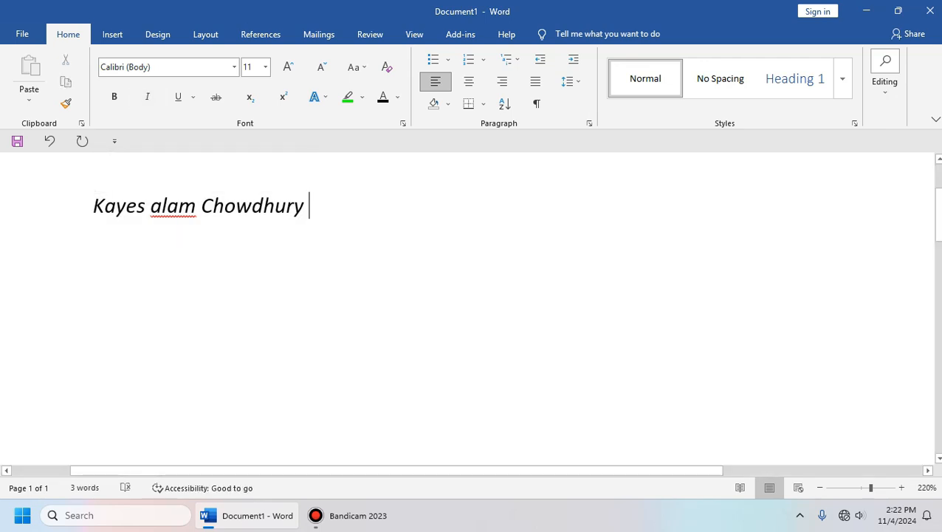
pyautogui.hotkey('ctrl', 'z')
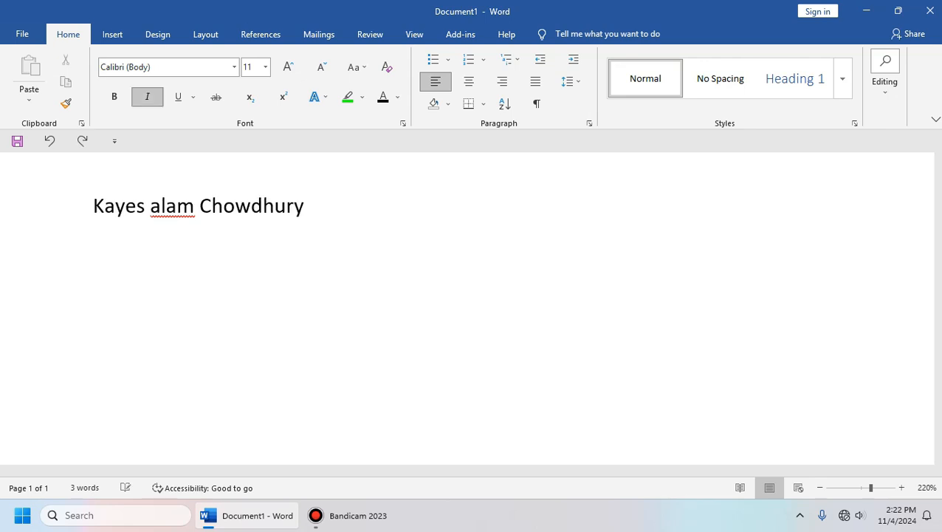
# Step: Reselect the whole name line and make it italic
pyautogui.click(313, 207)
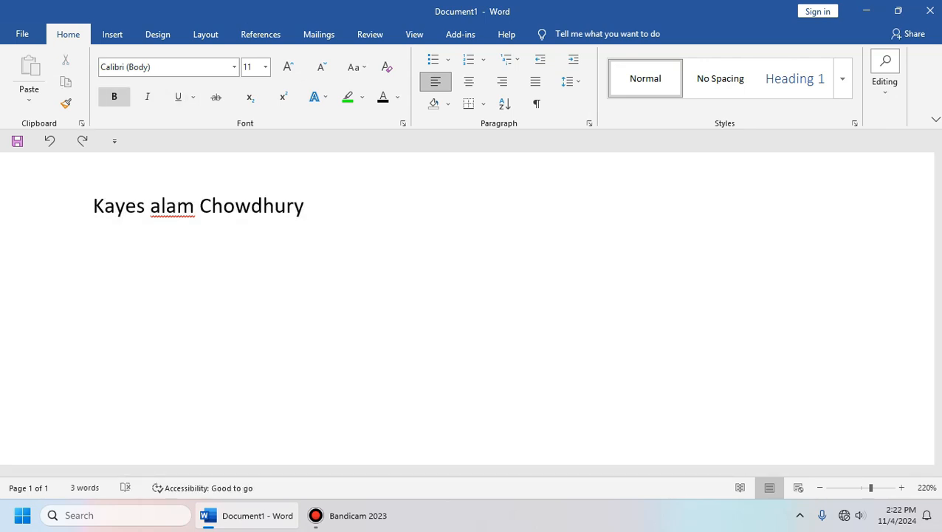
pyautogui.moveTo(310, 206); pyautogui.dragTo(95, 207)
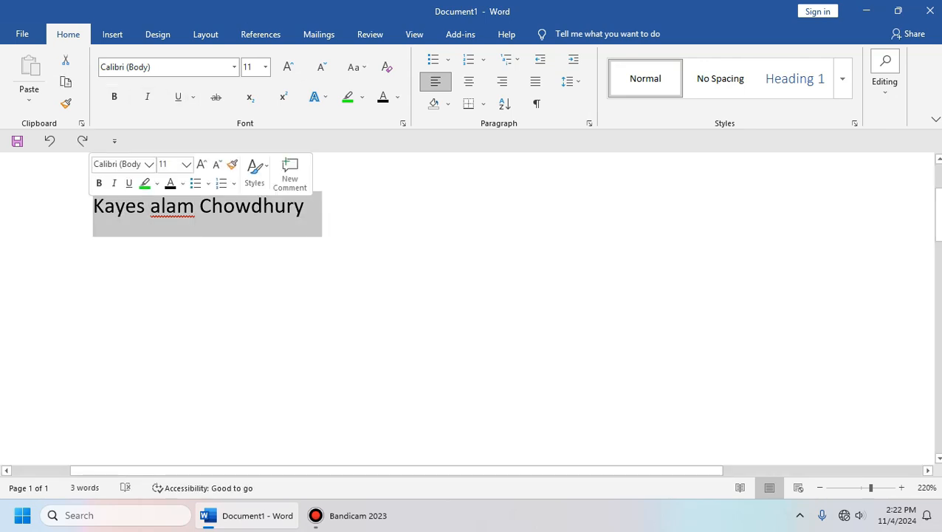
pyautogui.click(147, 97)
pyautogui.click(311, 206)
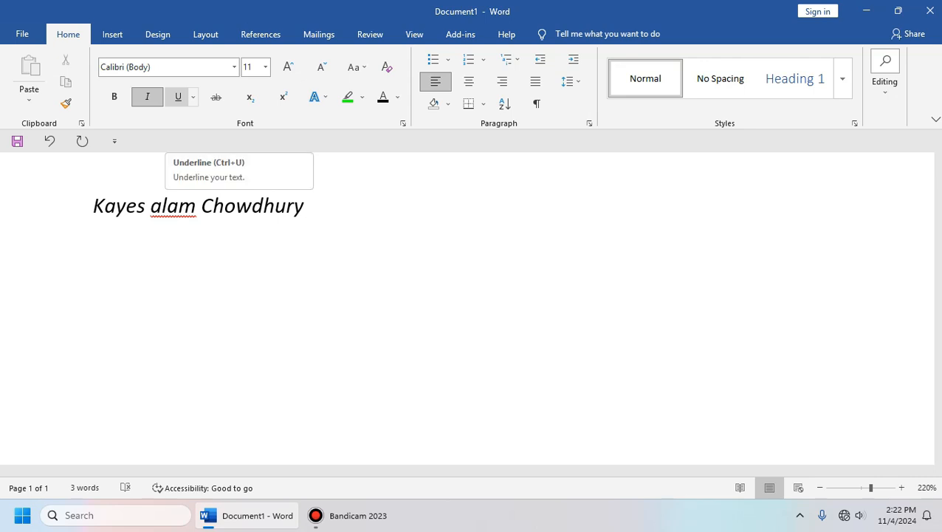
pyautogui.moveTo(310, 208); pyautogui.dragTo(225, 208)
# Step: Undo the italic formatting on the name and reselect the line
pyautogui.click(311, 208)
pyautogui.hotkey('ctrl', 'z')
pyautogui.click(310, 209)
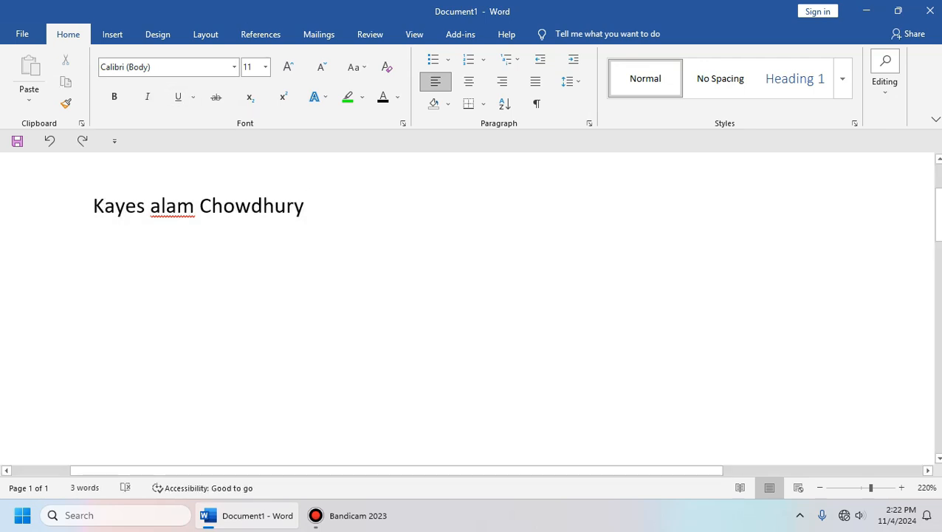
pyautogui.moveTo(311, 208); pyautogui.dragTo(94, 209)
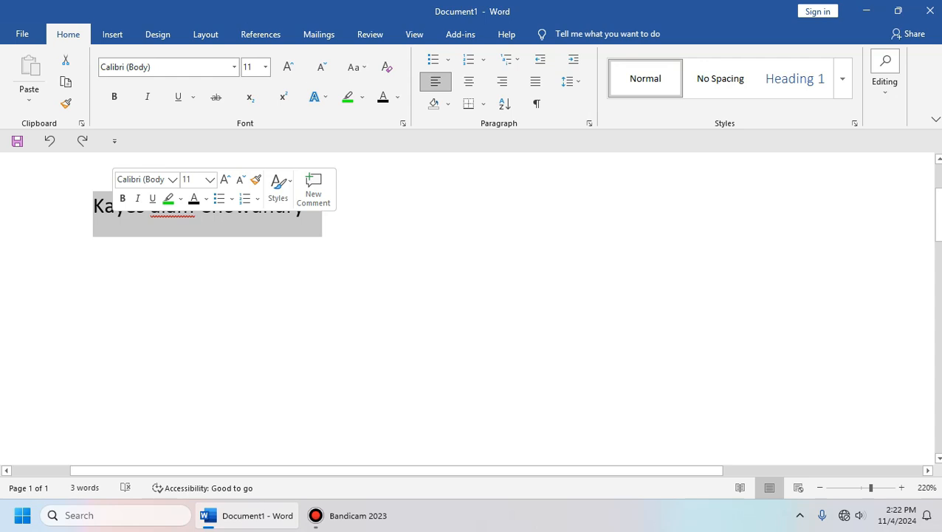
pyautogui.click(311, 208)
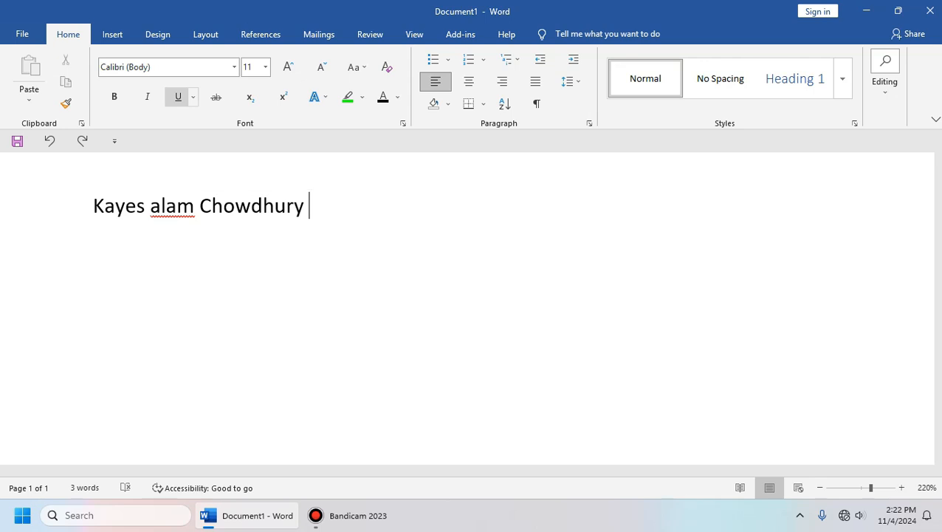
# Step: Set the name's underline style to None
pyautogui.click(194, 97)
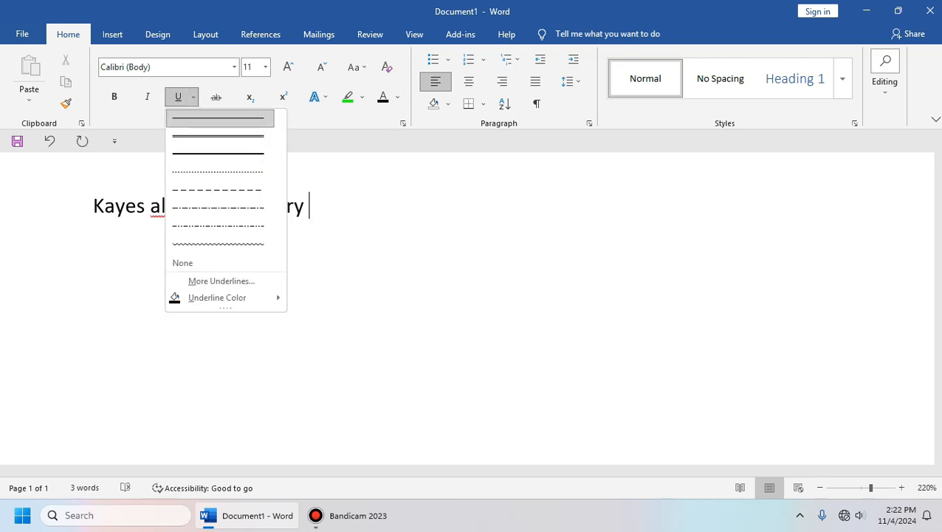
pyautogui.click(215, 118)
pyautogui.click(194, 97)
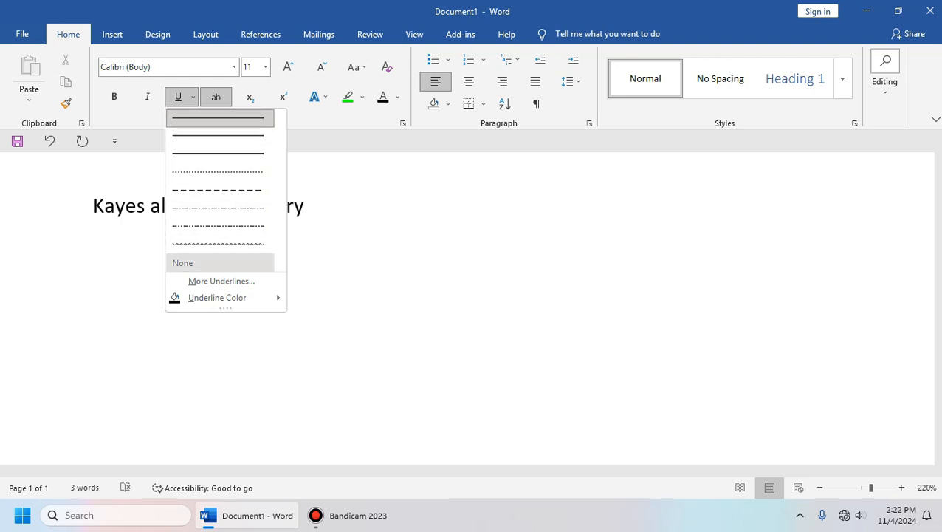
pyautogui.click(214, 262)
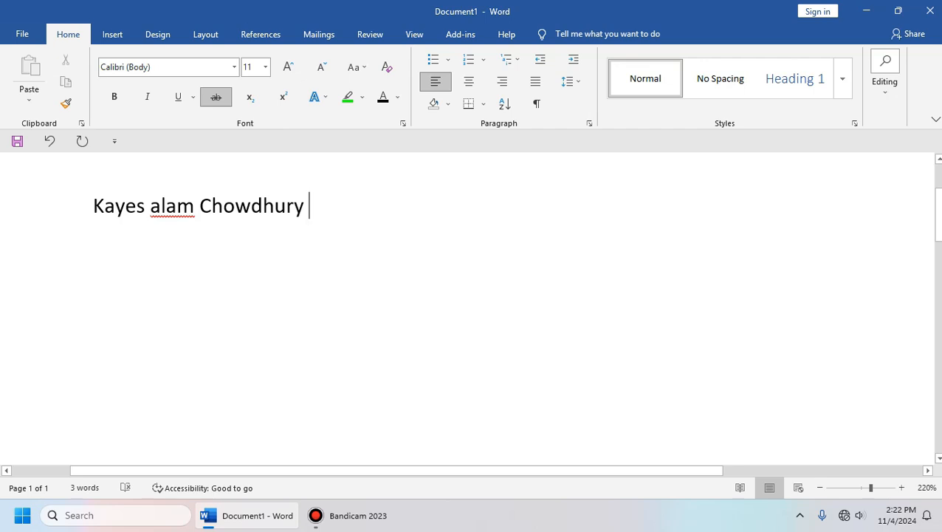
# Step: Apply a wavy underline to the whole name, briefly toggling strikethrough on and off
pyautogui.hotkey('ctrl', 'a')
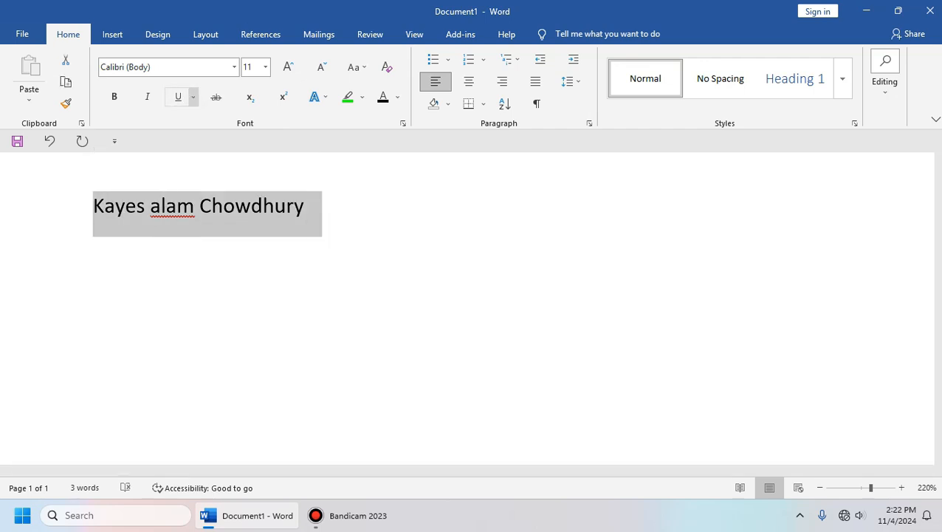
pyautogui.click(193, 97)
pyautogui.click(220, 243)
pyautogui.click(310, 210)
pyautogui.moveTo(310, 210); pyautogui.dragTo(94, 211)
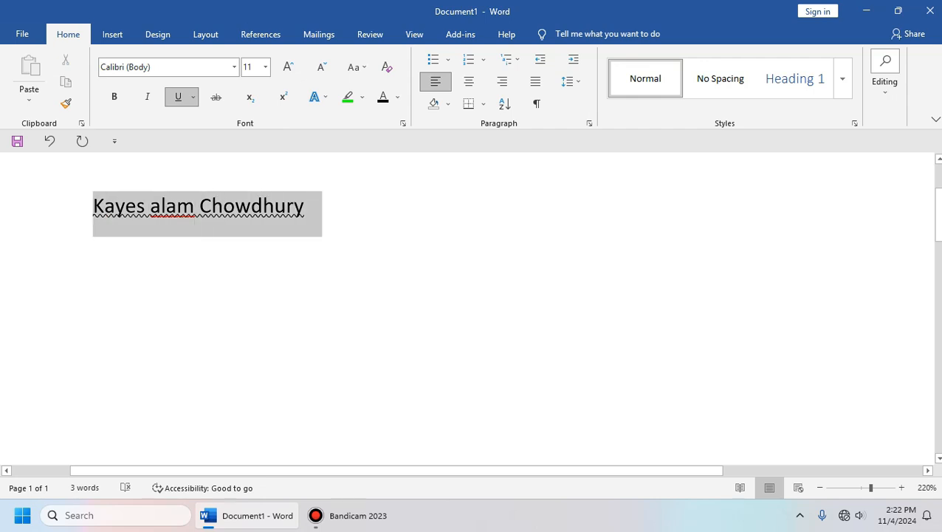
pyautogui.click(310, 208)
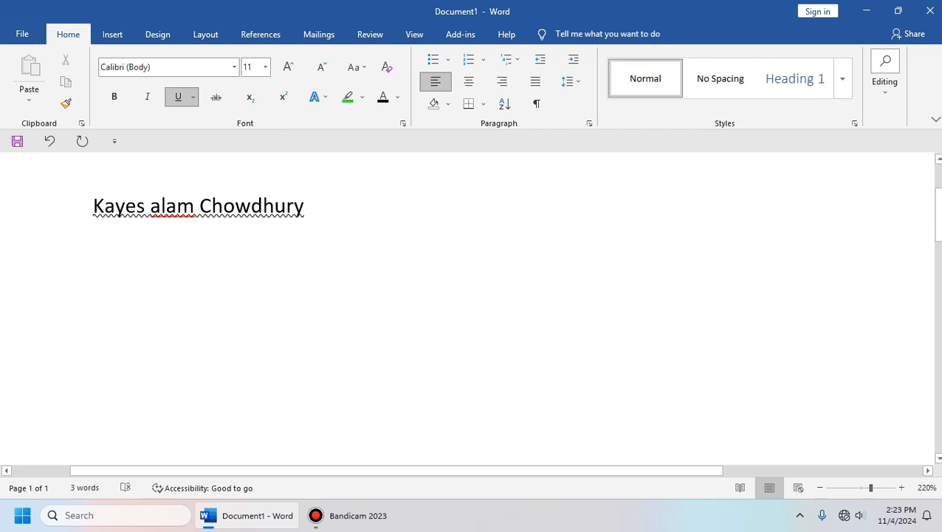
pyautogui.click(216, 97)
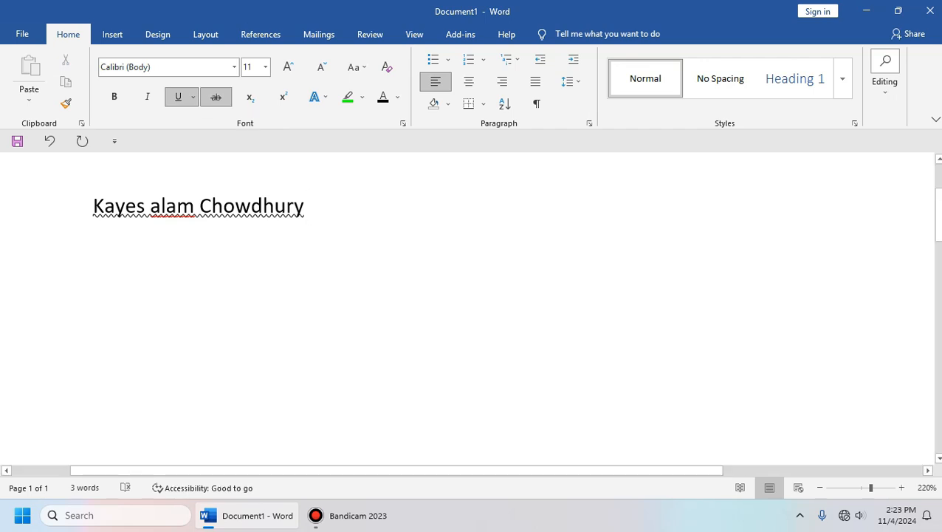
pyautogui.click(215, 97)
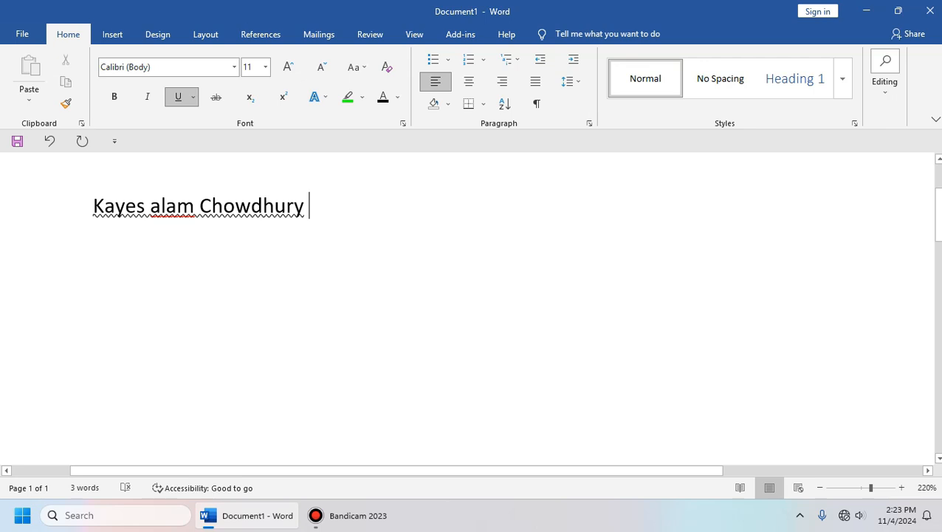
# Step: Strike through the entire name
pyautogui.hotkey('ctrl', 'a')
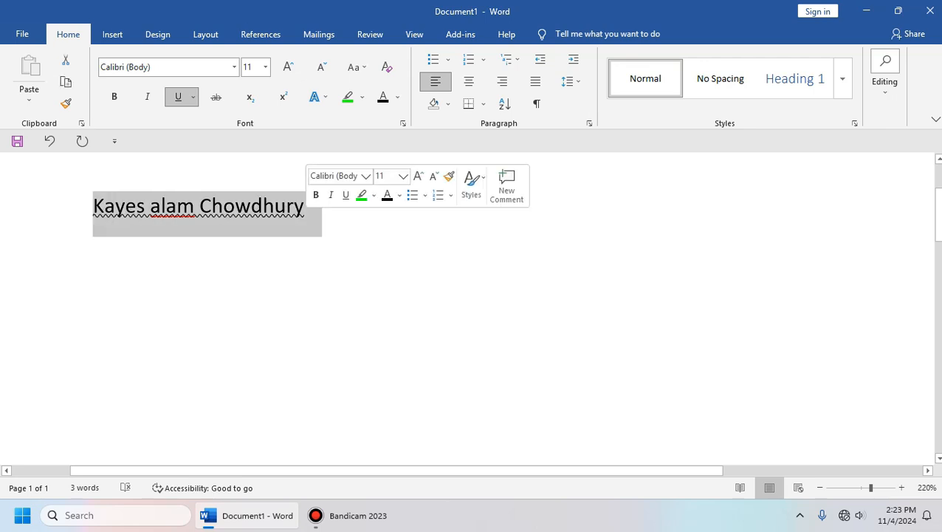
pyautogui.click(309, 214)
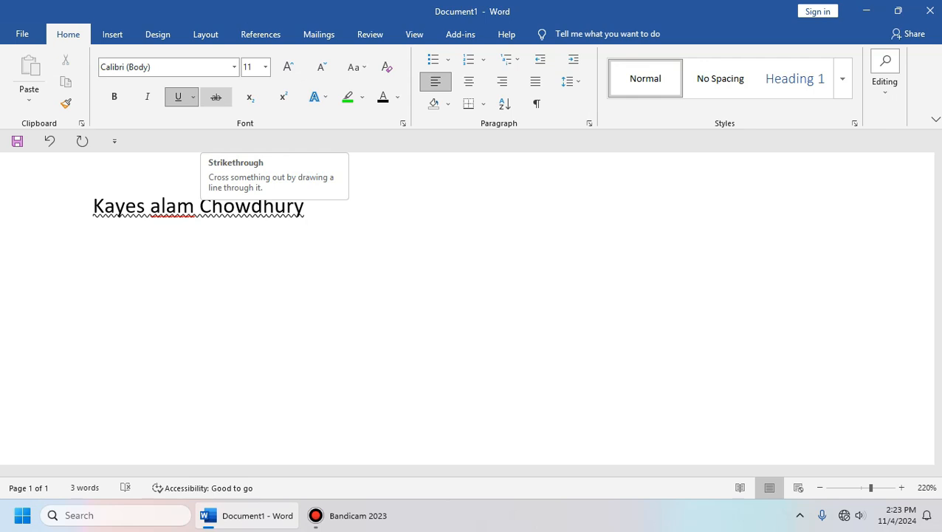
pyautogui.hotkey('ctrl', 'a')
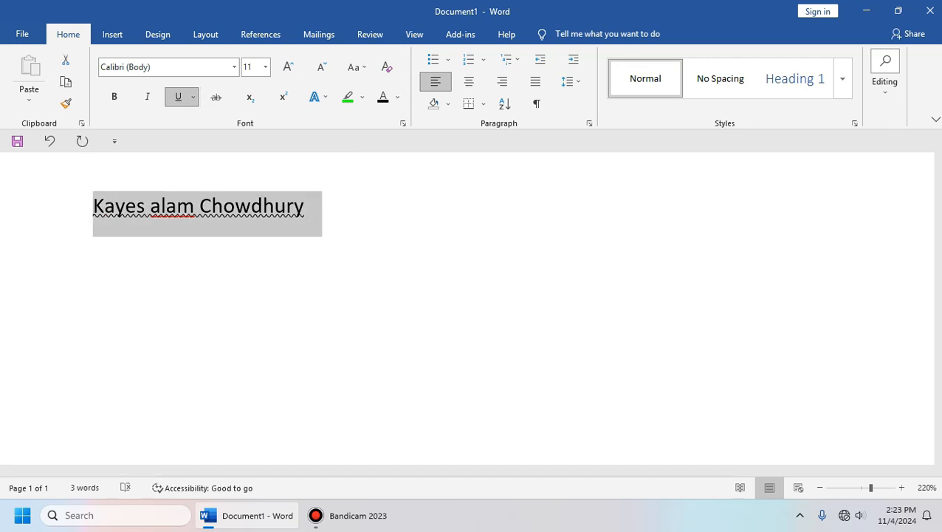
pyautogui.click(216, 97)
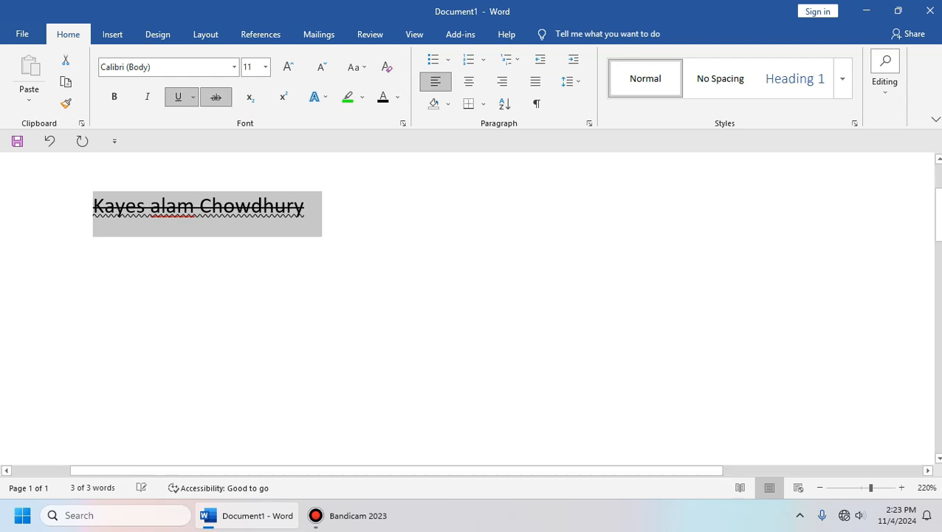
pyautogui.click(309, 207)
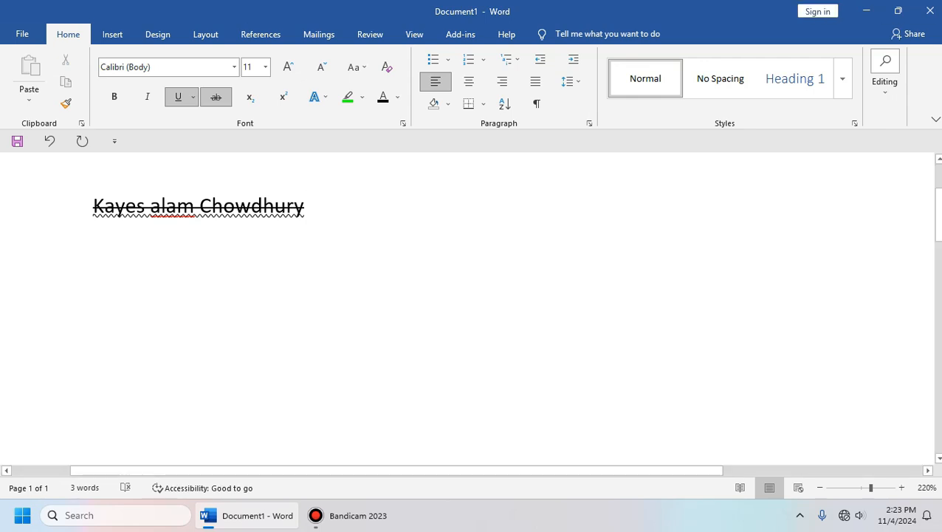
# Step: Undo the strikethrough and the wavy underline on the name
pyautogui.hotkey('ctrl', 'a')
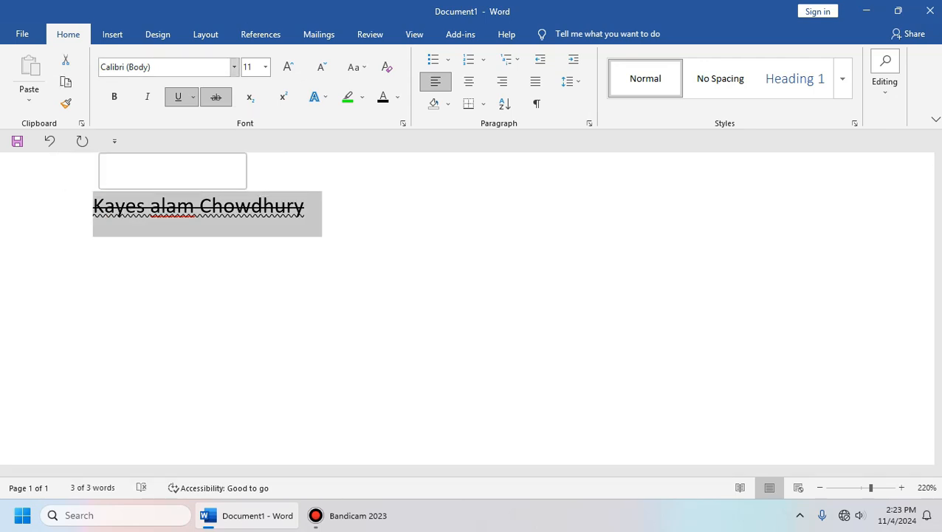
pyautogui.click(310, 206)
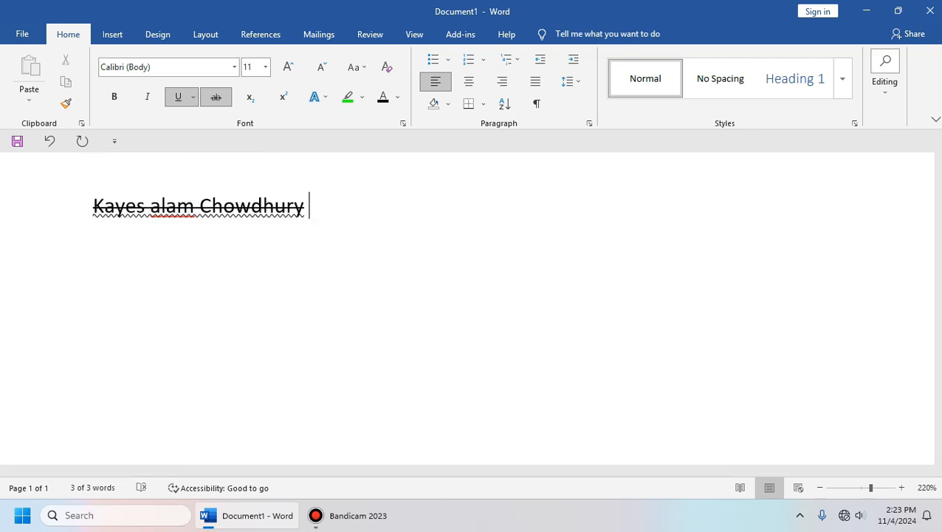
pyautogui.hotkey('ctrl', 'z')
pyautogui.click(309, 206)
pyautogui.hotkey('ctrl', 'z')
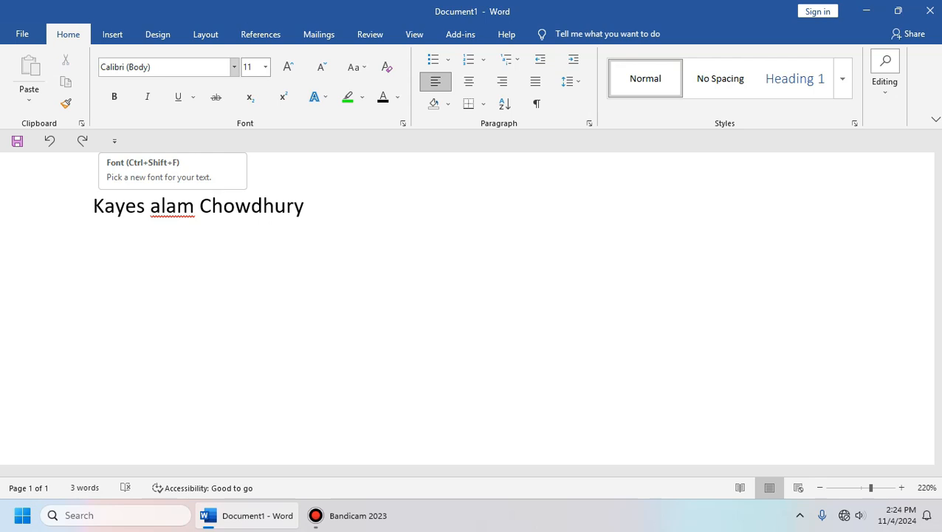
# Step: Browse the font list and try Bahnschrift SemiBold from recently used fonts
pyautogui.click(234, 66)
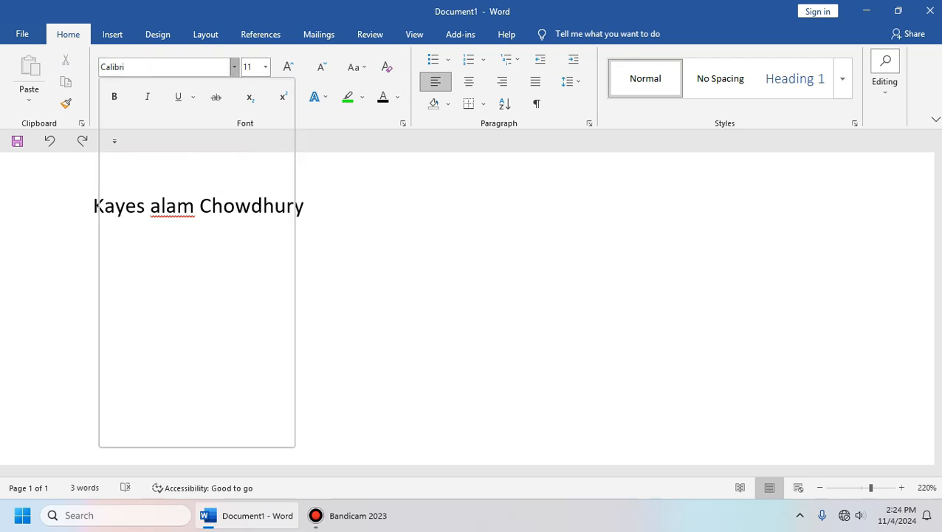
pyautogui.scroll(-7, 192, 310)
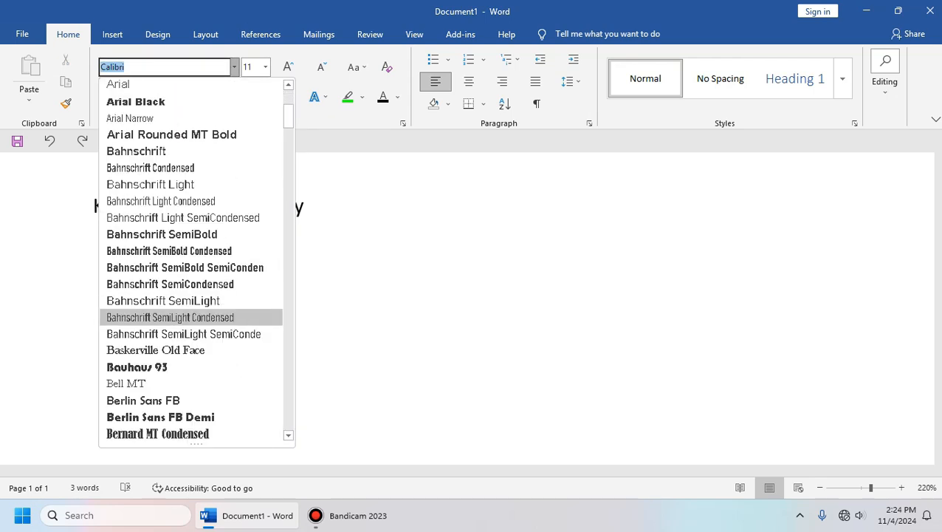
pyautogui.scroll(-5, 192, 310)
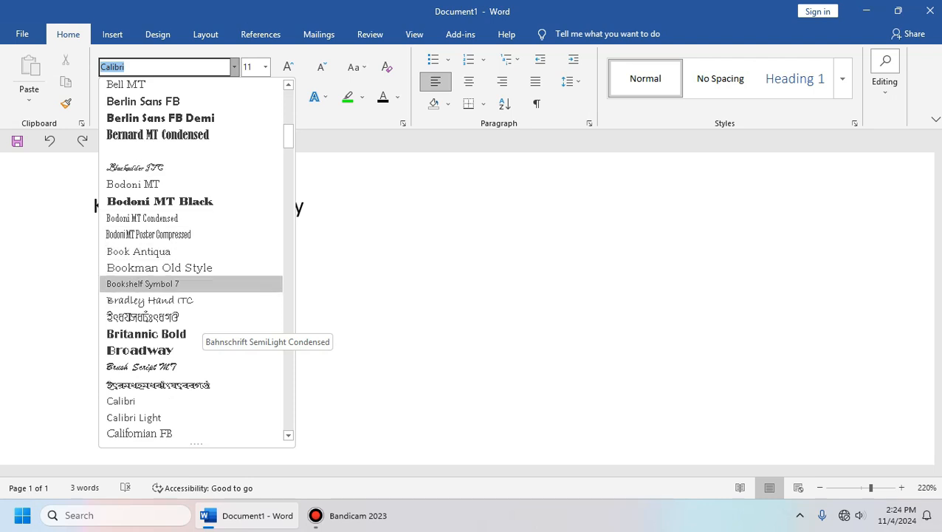
pyautogui.scroll(-5, 192, 310)
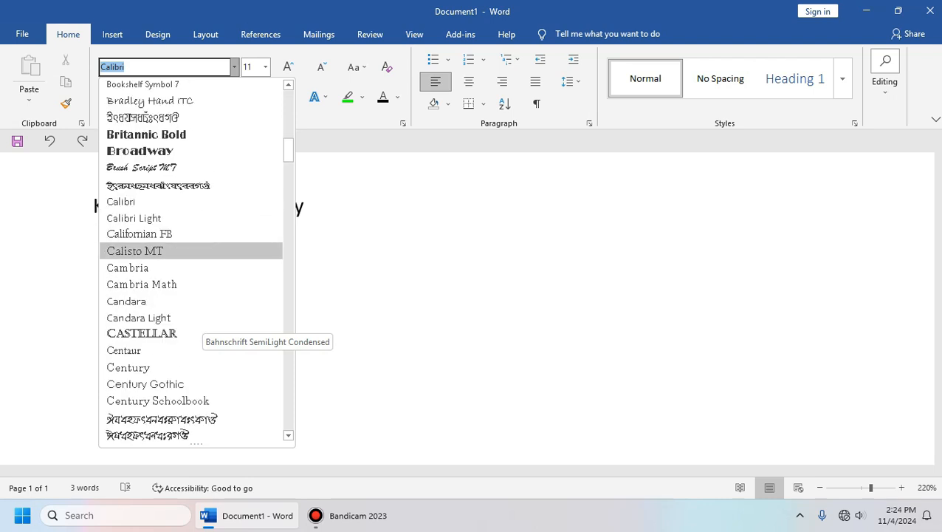
pyautogui.scroll(-3, 192, 311)
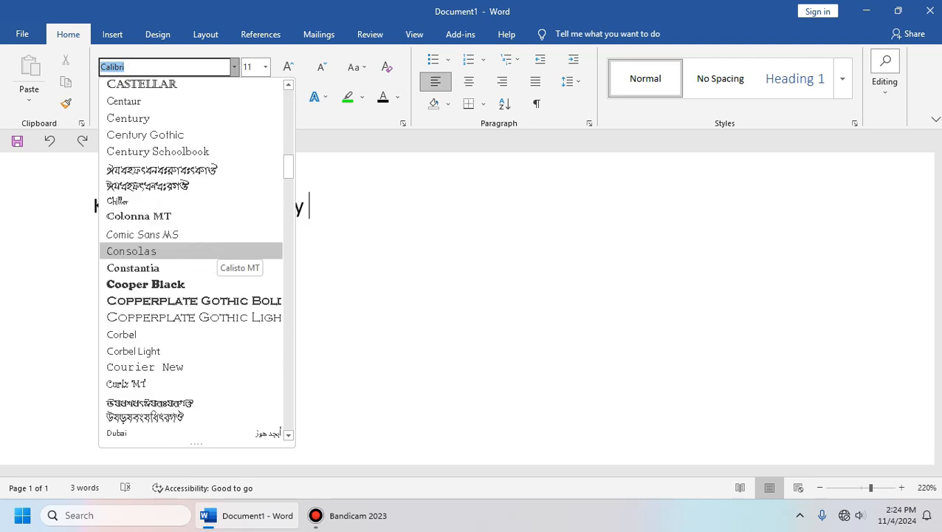
pyautogui.moveTo(289, 170); pyautogui.dragTo(288, 92)
pyautogui.click(159, 168)
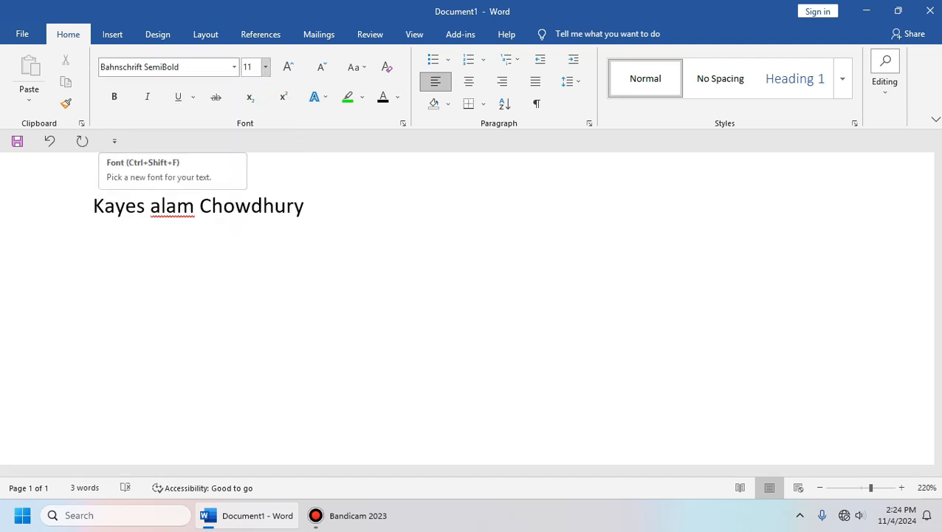
pyautogui.click(234, 67)
pyautogui.click(347, 237)
# Step: Apply the Britannic Bold font to the whole selected name
pyautogui.moveTo(314, 211); pyautogui.dragTo(96, 210)
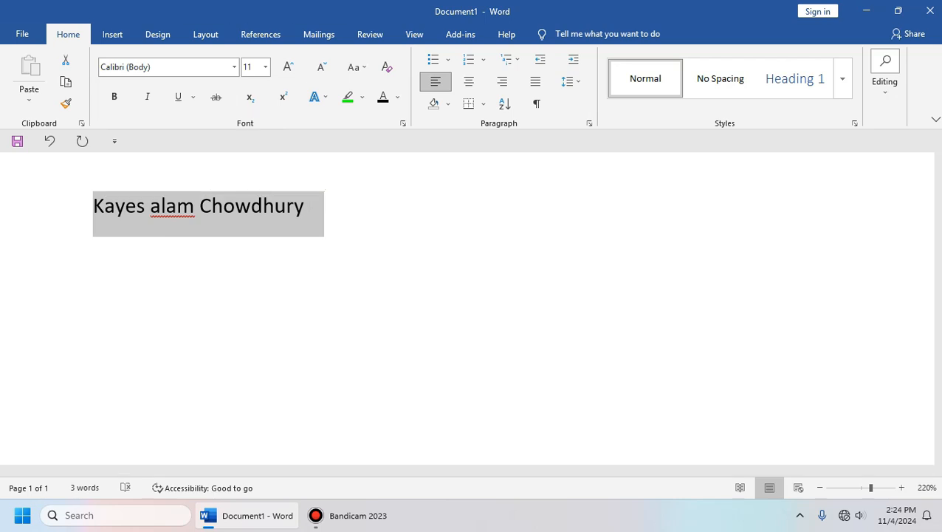
pyautogui.click(235, 67)
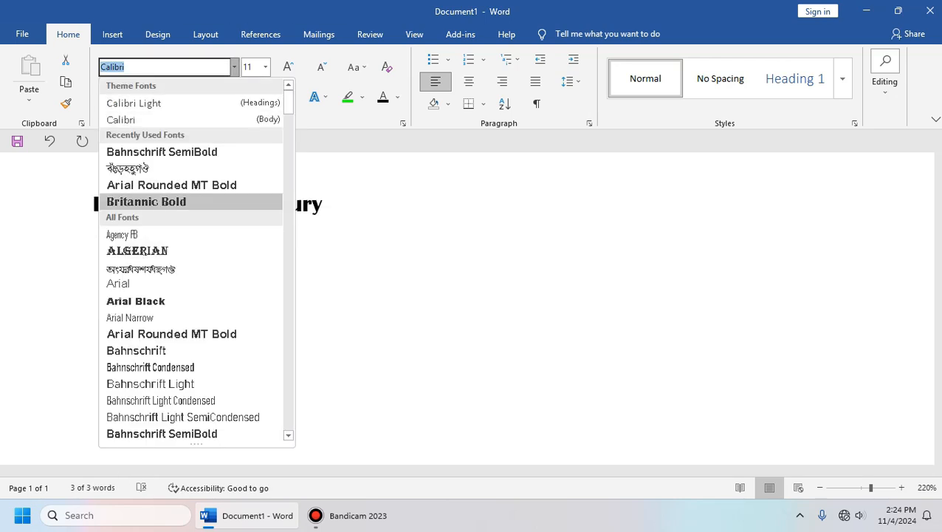
pyautogui.click(157, 202)
pyautogui.click(330, 214)
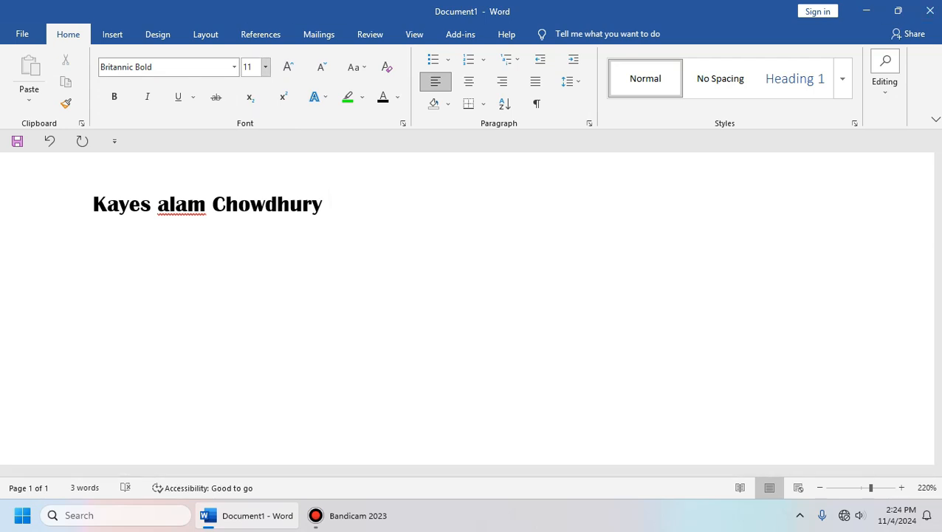
pyautogui.click(266, 67)
pyautogui.click(266, 67)
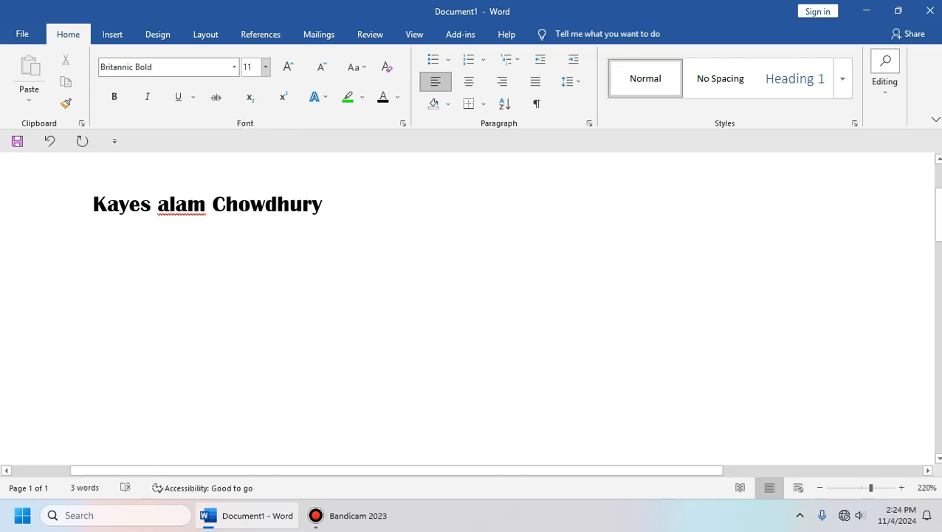
pyautogui.click(251, 67)
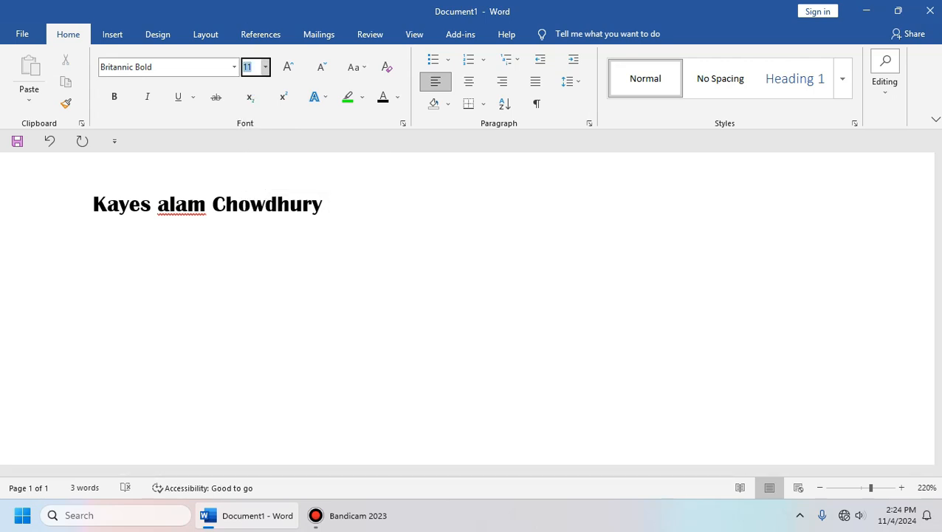
# Step: Experiment with growing and shrinking the name's font size between 12 and 16
pyautogui.moveTo(332, 206); pyautogui.dragTo(160, 207)
pyautogui.click(333, 209)
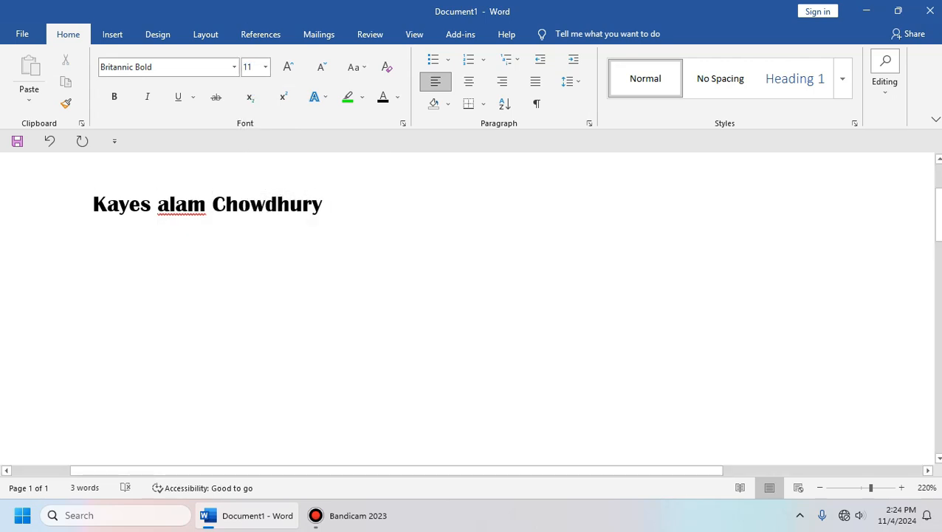
pyautogui.click(251, 67)
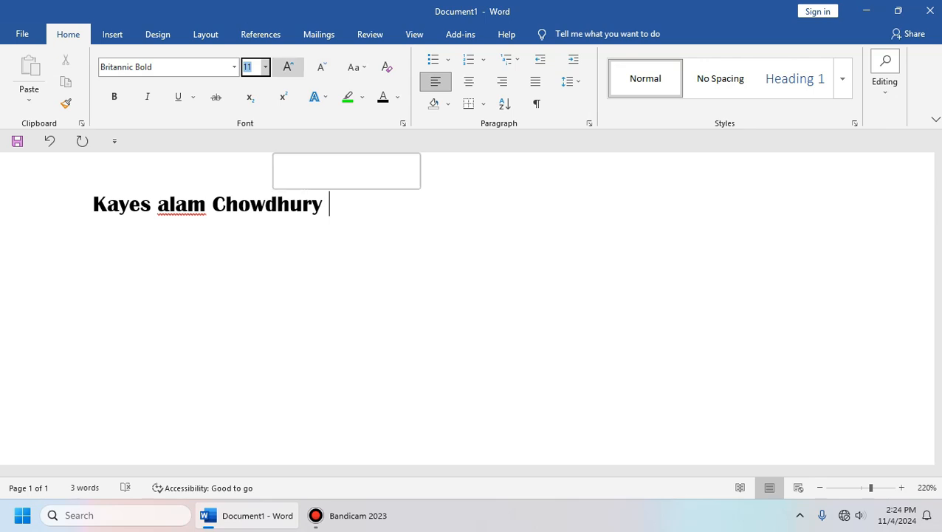
pyautogui.click(288, 68)
pyautogui.click(288, 68)
pyautogui.click(288, 68)
pyautogui.click(322, 67)
pyautogui.click(321, 67)
pyautogui.click(321, 67)
pyautogui.click(321, 67)
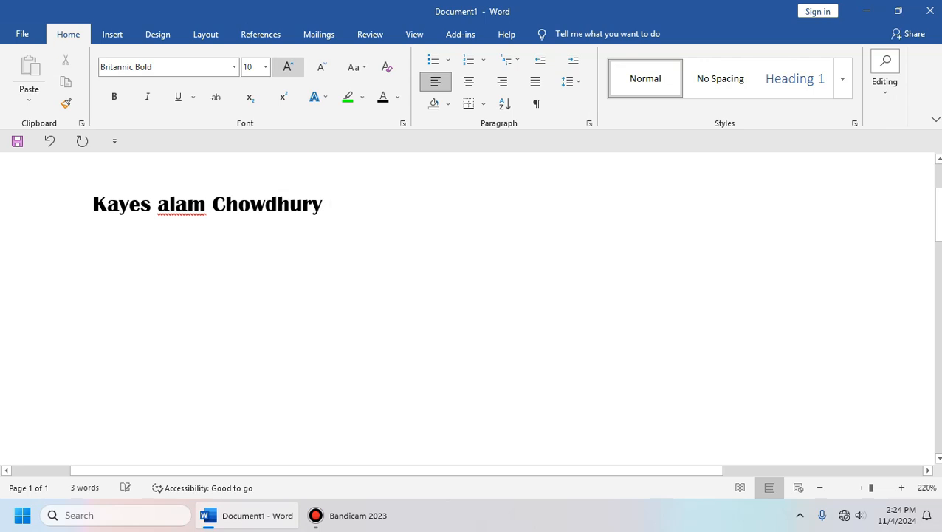
# Step: Select the whole name line and set its font size to 20
pyautogui.click(251, 67)
pyautogui.write('20')
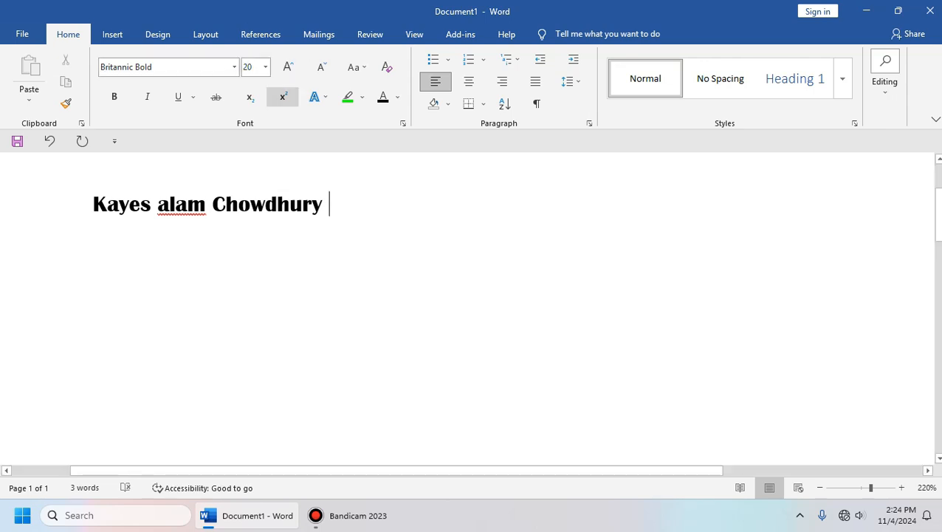
pyautogui.moveTo(341, 206); pyautogui.dragTo(89, 207)
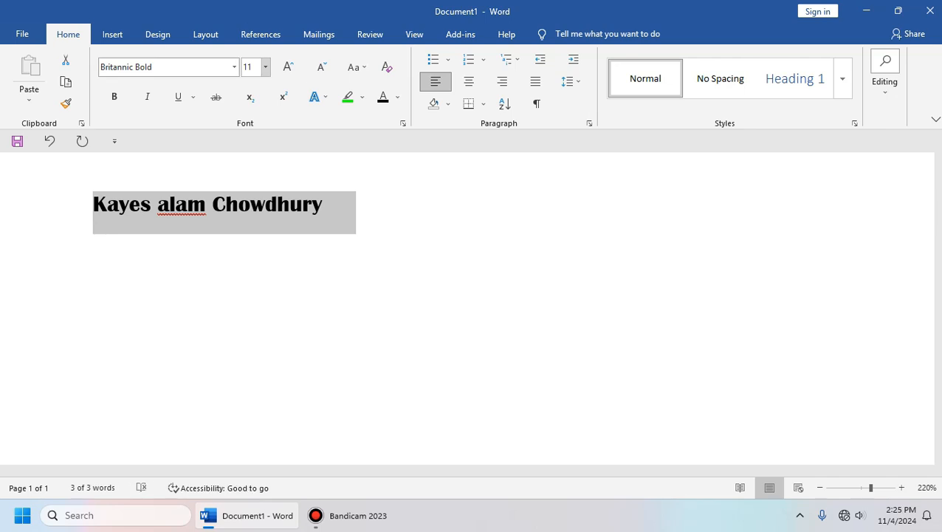
pyautogui.click(252, 67)
pyautogui.write('20')
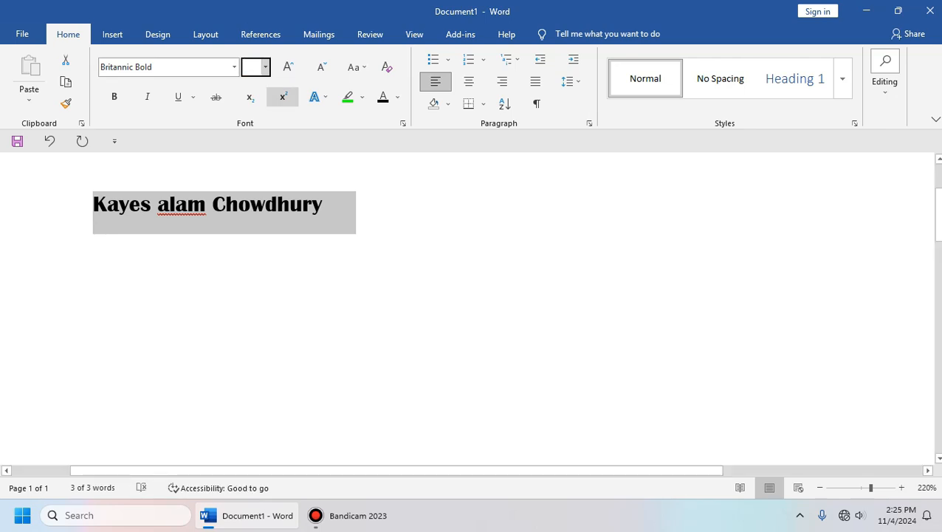
pyautogui.press('Return')
pyautogui.click(522, 216)
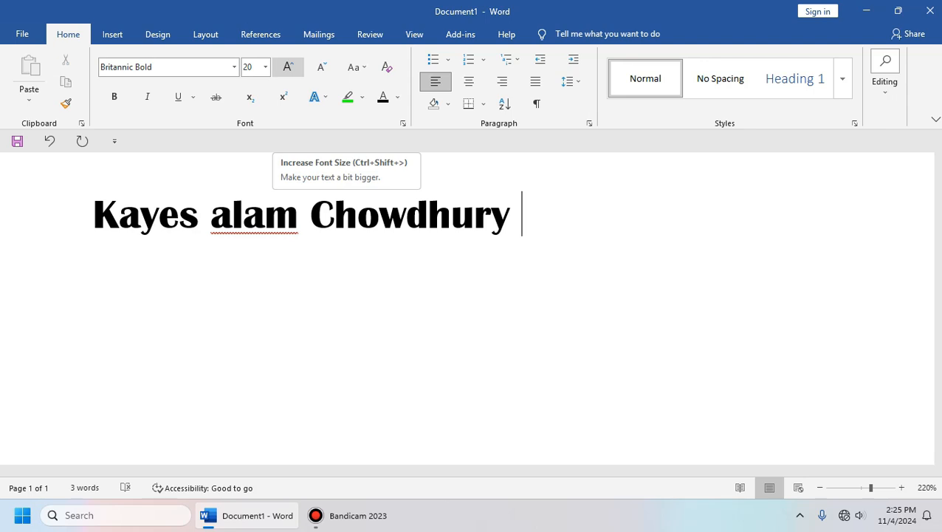
pyautogui.click(288, 66)
# Step: Grow the selected name line's font size step by step up to 48 pt
pyautogui.click(288, 66)
pyautogui.click(288, 66)
pyautogui.click(288, 67)
pyautogui.click(288, 66)
pyautogui.click(288, 67)
pyautogui.moveTo(521, 219); pyautogui.dragTo(102, 221)
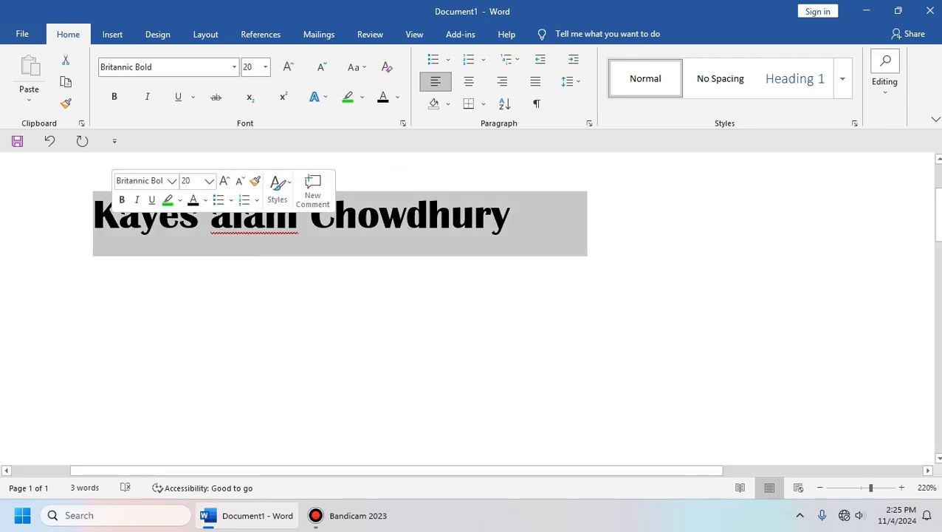
pyautogui.click(288, 66)
pyautogui.click(288, 67)
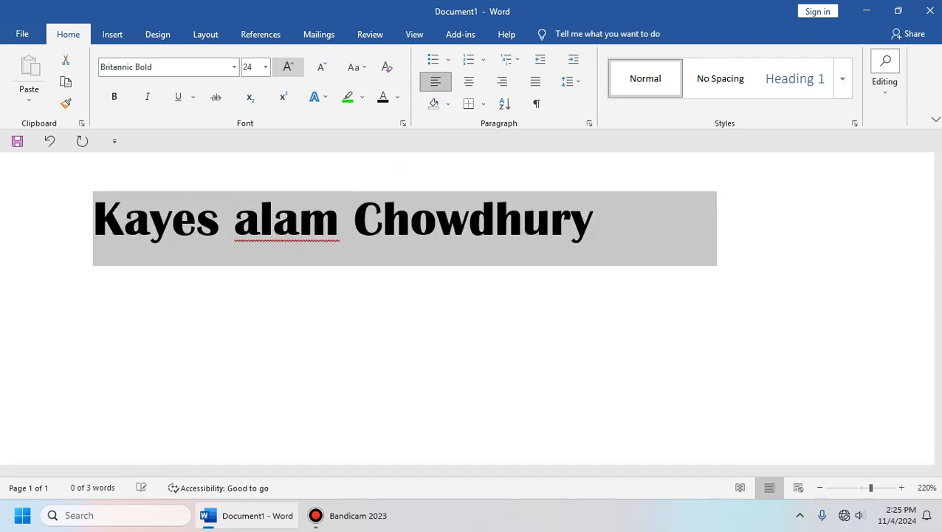
pyautogui.click(288, 67)
pyautogui.click(288, 67)
pyautogui.click(288, 66)
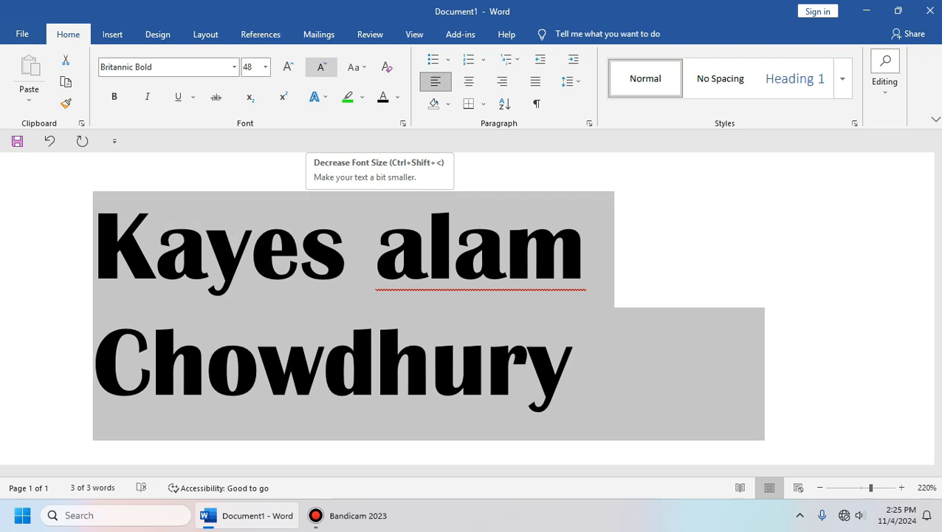
# Step: Shrink the name line's font size step by step down to 9 pt
pyautogui.click(321, 66)
pyautogui.click(321, 67)
pyautogui.click(321, 66)
pyautogui.click(322, 67)
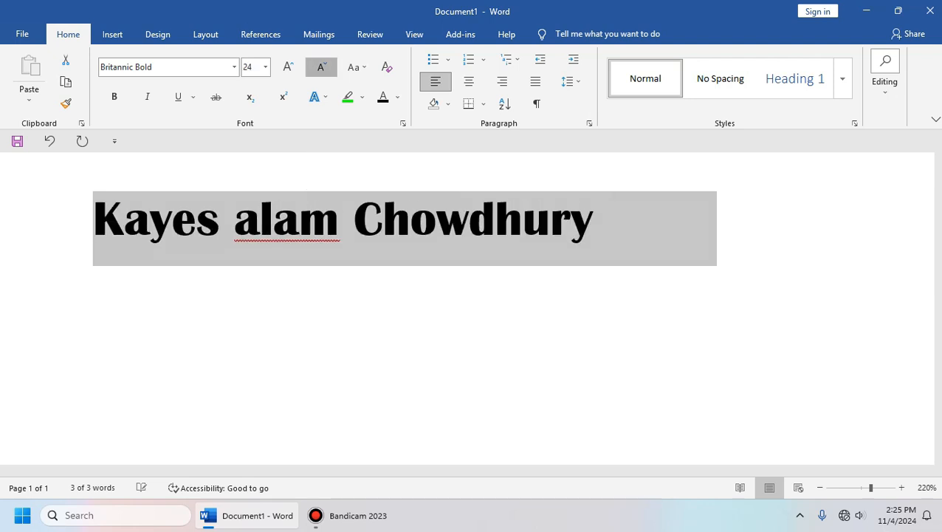
pyautogui.click(321, 67)
pyautogui.click(321, 66)
pyautogui.click(322, 66)
pyautogui.click(321, 66)
pyautogui.click(322, 67)
pyautogui.click(321, 66)
pyautogui.click(321, 67)
pyautogui.click(321, 66)
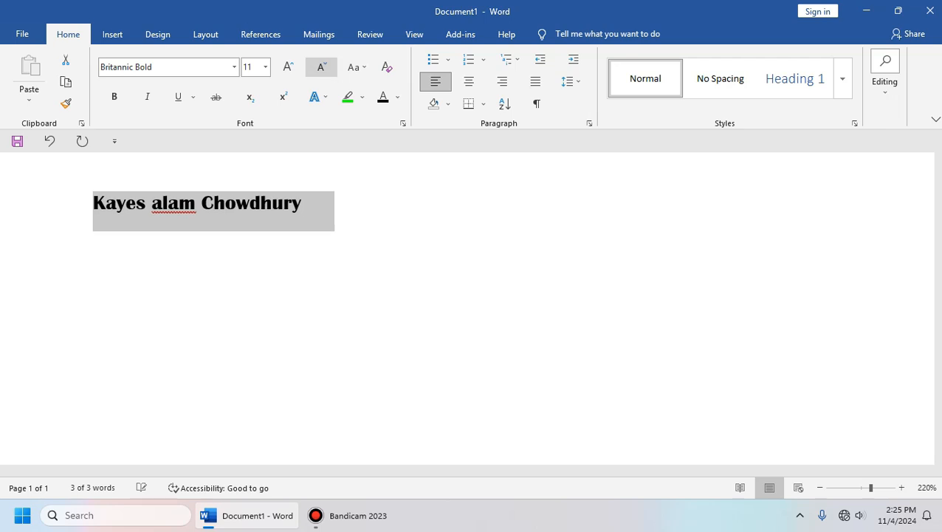
pyautogui.click(321, 66)
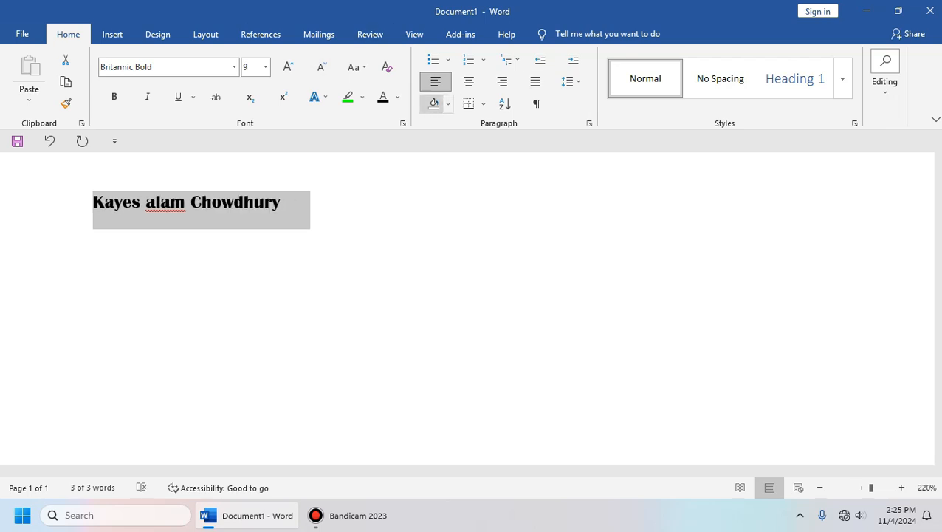
# Step: Select the whole name line and delete it
pyautogui.click(287, 202)
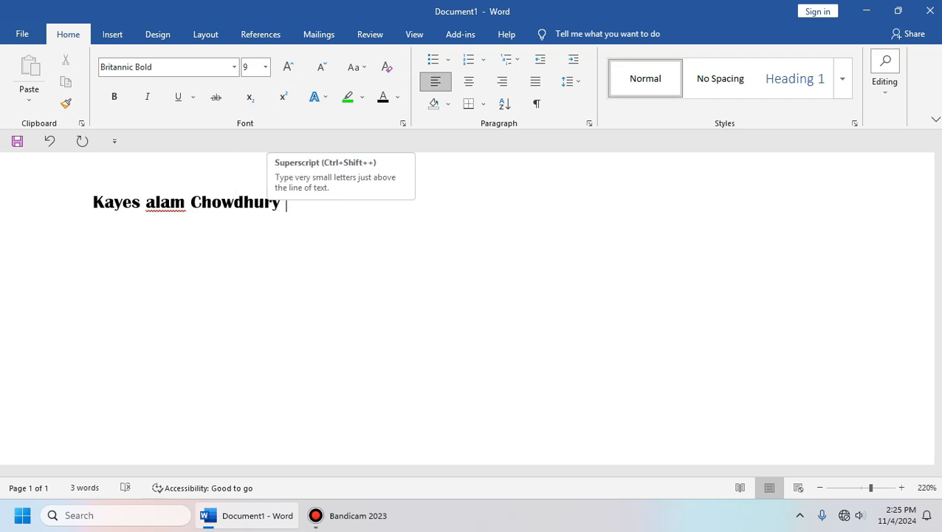
pyautogui.moveTo(288, 204); pyautogui.dragTo(94, 204)
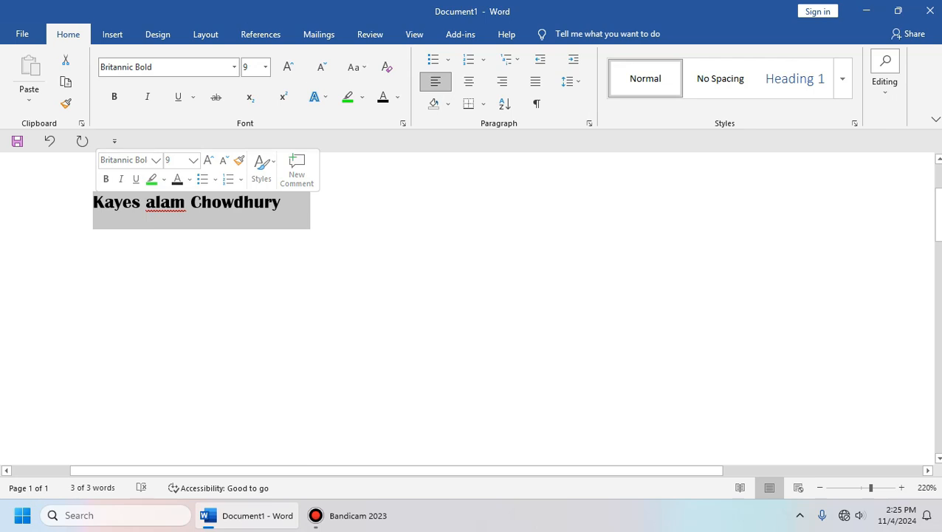
pyautogui.press('Delete')
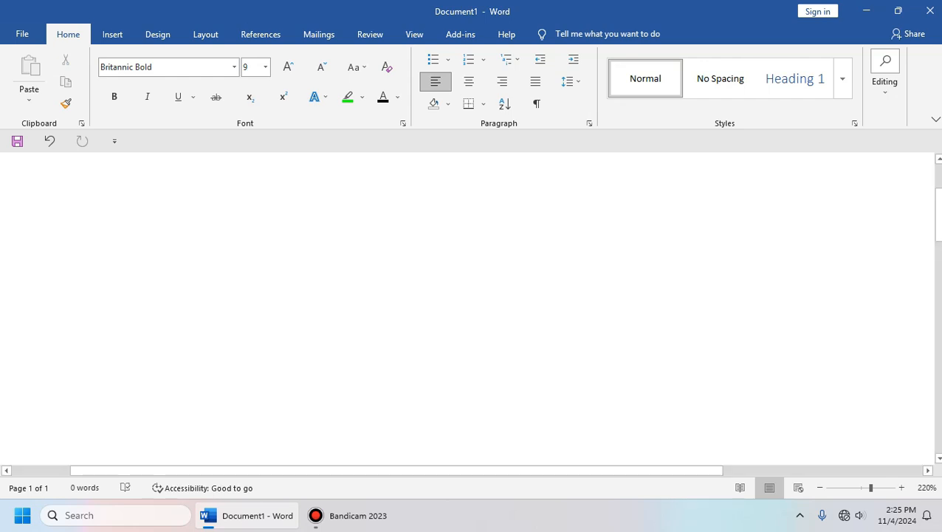
# Step: Erase a struck-through H2o, then set Calibri Light with strikethrough off
pyautogui.press('BackSpace')
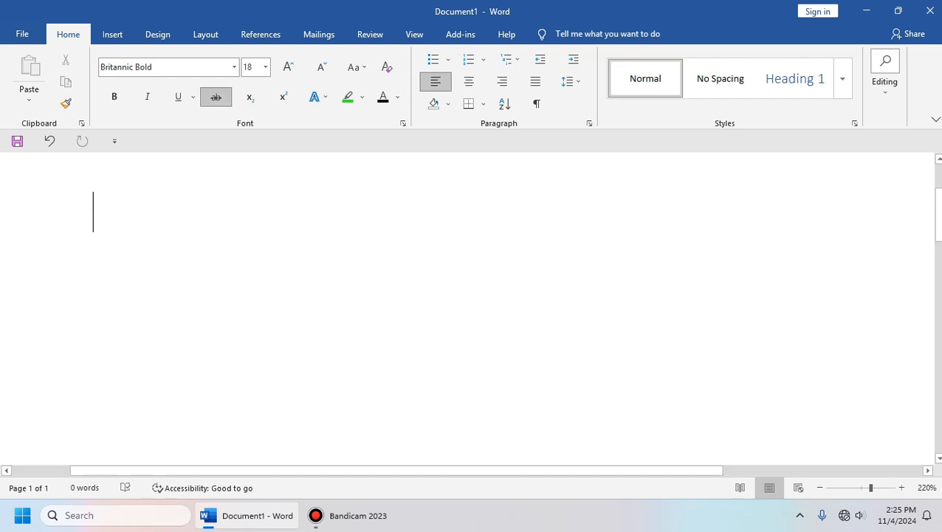
pyautogui.write('H2o')
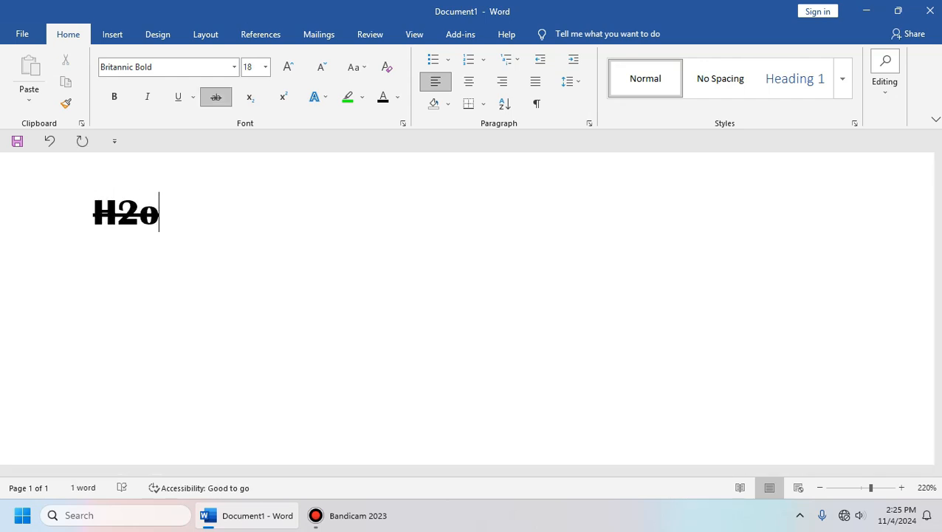
pyautogui.press('BackSpace')
pyautogui.press('BackSpace')
pyautogui.press('BackSpace')
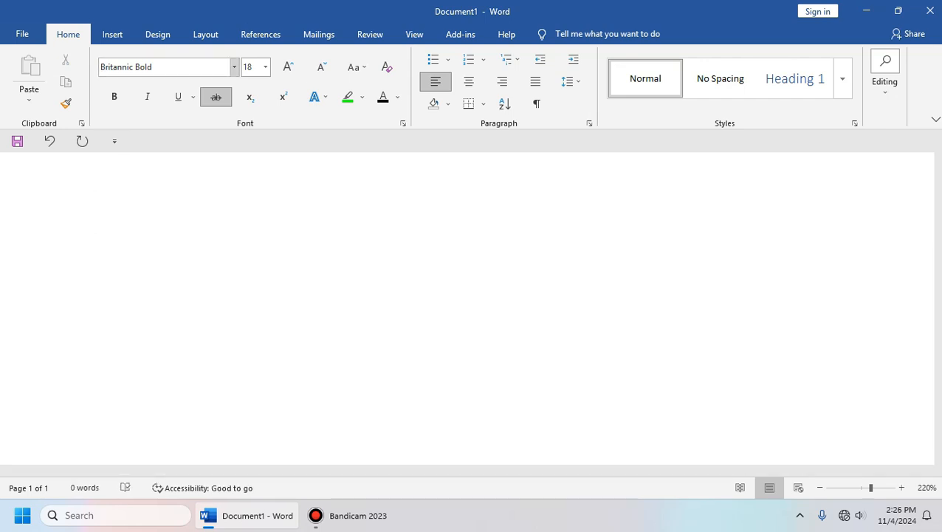
pyautogui.click(234, 67)
pyautogui.click(134, 102)
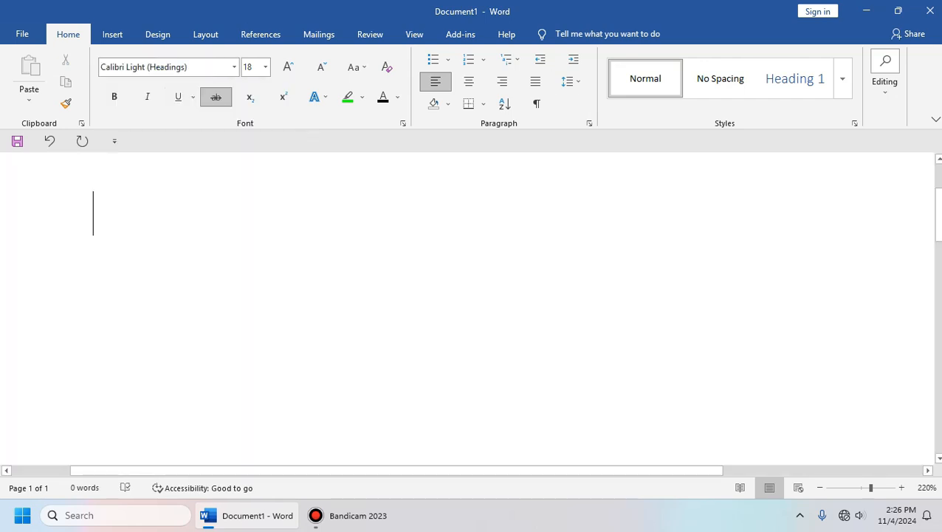
pyautogui.click(215, 97)
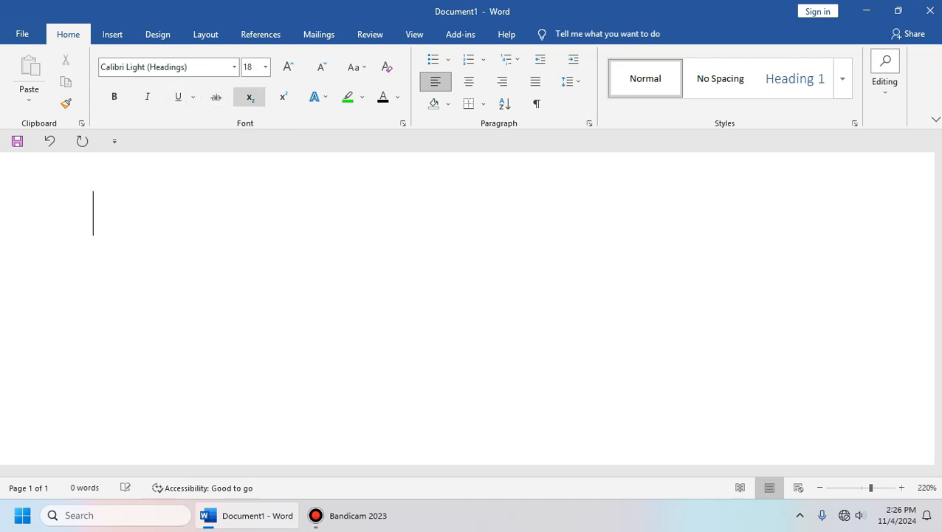
# Step: Type H2O and make the 2 a subscript
pyautogui.write('h')
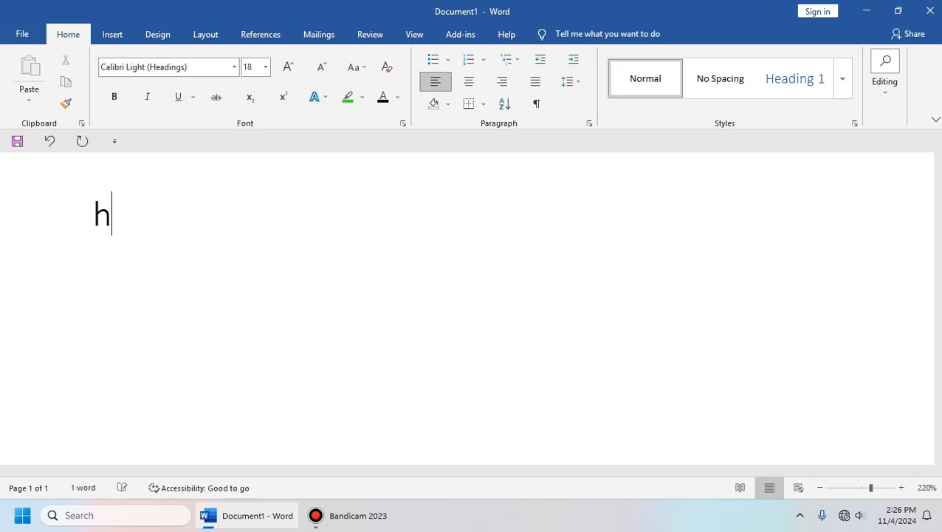
pyautogui.press('BackSpace')
pyautogui.write('H2o')
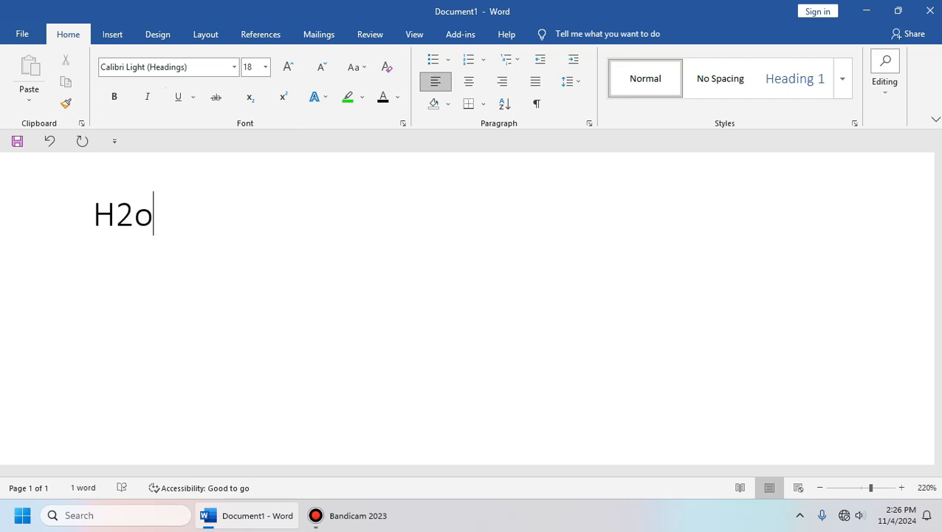
pyautogui.press('BackSpace')
pyautogui.write('O')
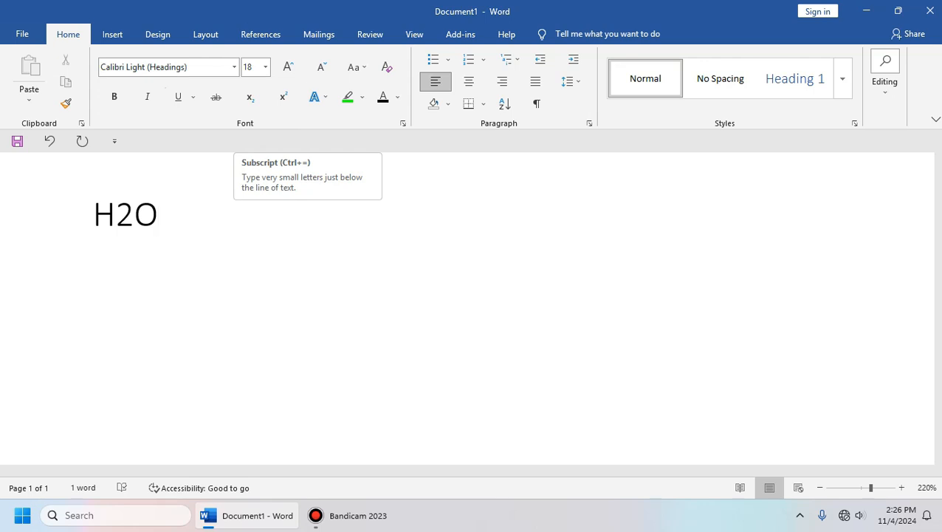
pyautogui.moveTo(134, 216); pyautogui.dragTo(117, 216)
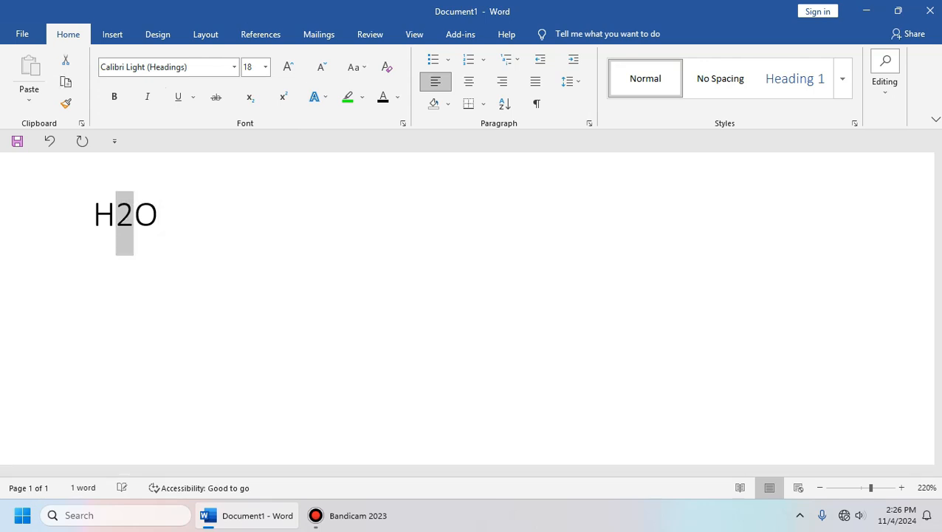
pyautogui.click(250, 97)
pyautogui.click(152, 215)
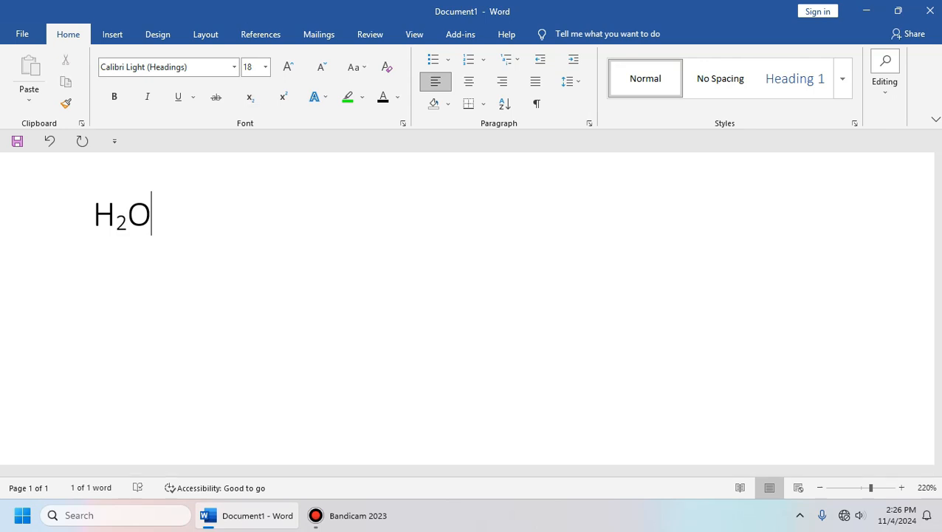
# Step: Select all of H2O and delete it to clear the page
pyautogui.moveTo(154, 216); pyautogui.dragTo(83, 217)
pyautogui.click(157, 217)
pyautogui.moveTo(155, 218); pyautogui.dragTo(78, 222)
pyautogui.click(157, 218)
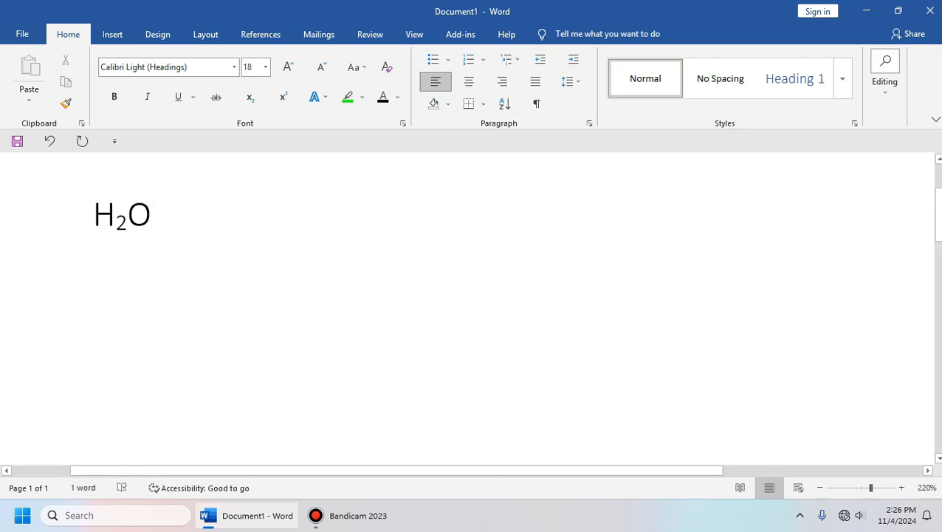
pyautogui.hotkey('ctrl', 'a')
pyautogui.press('Delete')
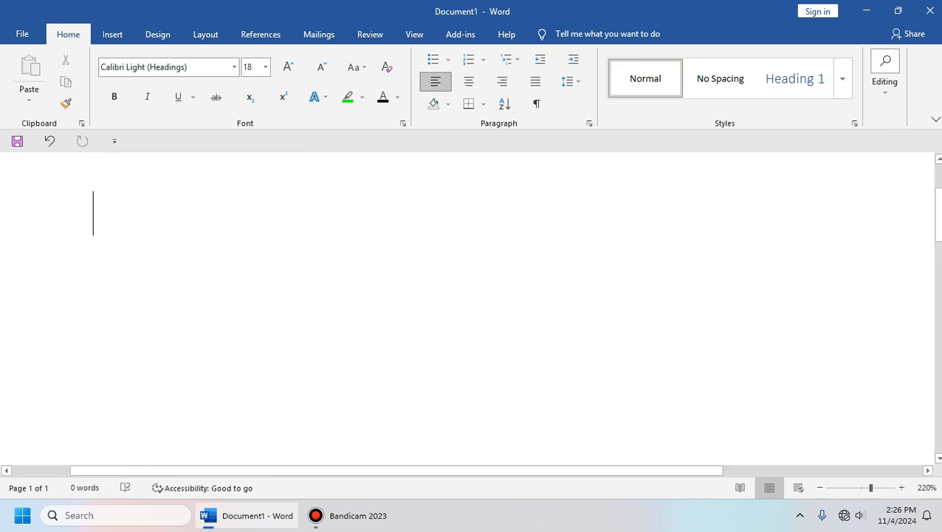
# Step: Type X2 and make the 2 a superscript
pyautogui.write('X2')
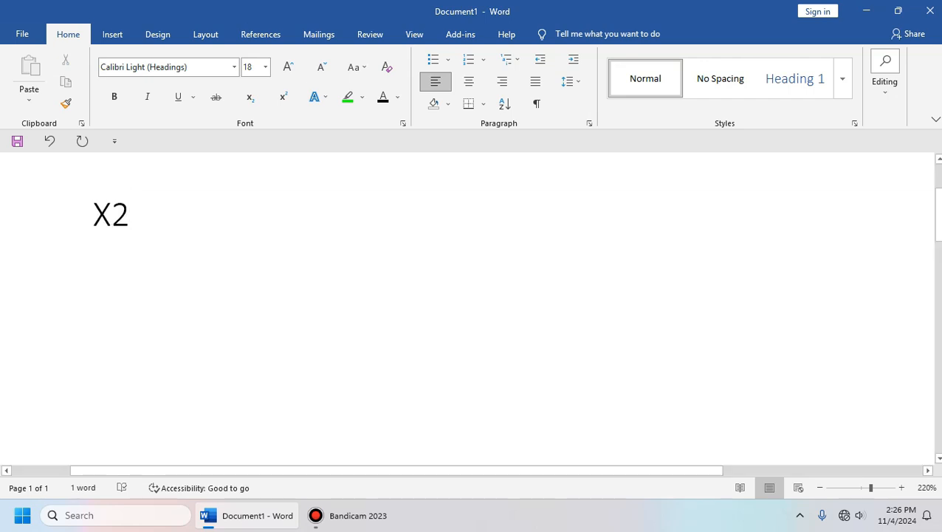
pyautogui.moveTo(130, 215); pyautogui.dragTo(93, 216)
pyautogui.click(163, 215)
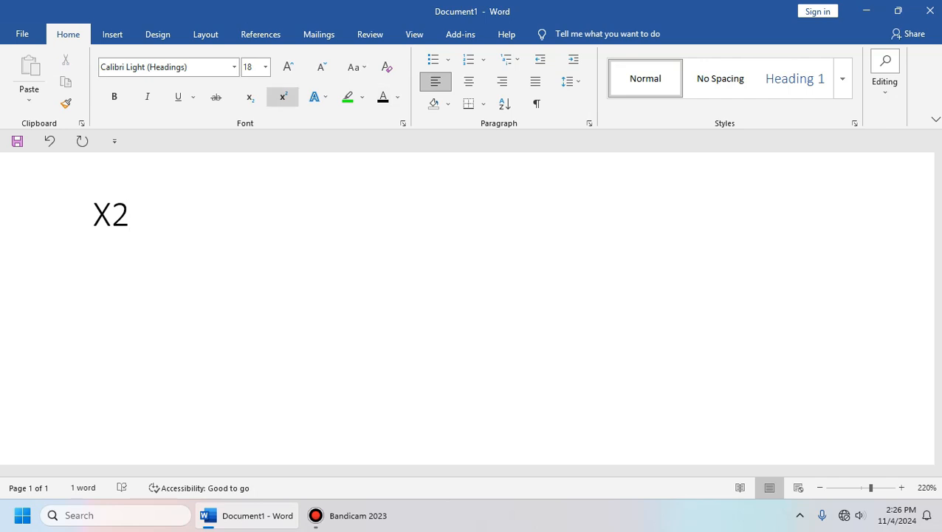
pyautogui.hotkey('shift', 'Left')
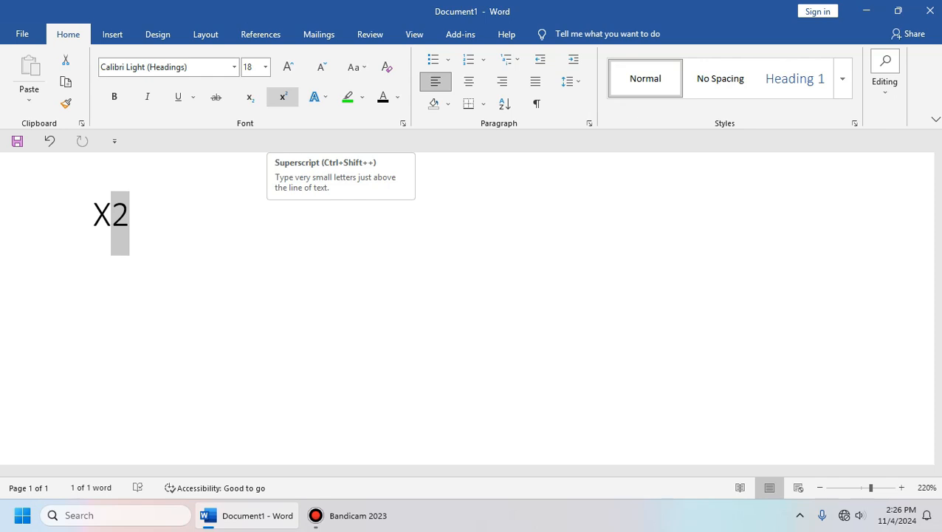
pyautogui.click(282, 96)
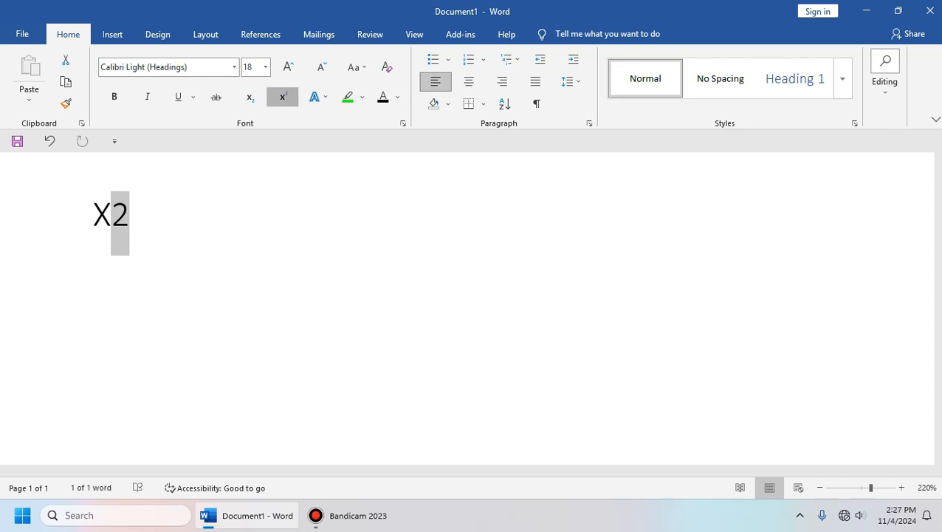
# Step: Select all and delete X² to leave the document empty
pyautogui.hotkey('ctrl', 'a')
pyautogui.press('Right')
pyautogui.hotkey('ctrl', 'a')
pyautogui.press('Delete')
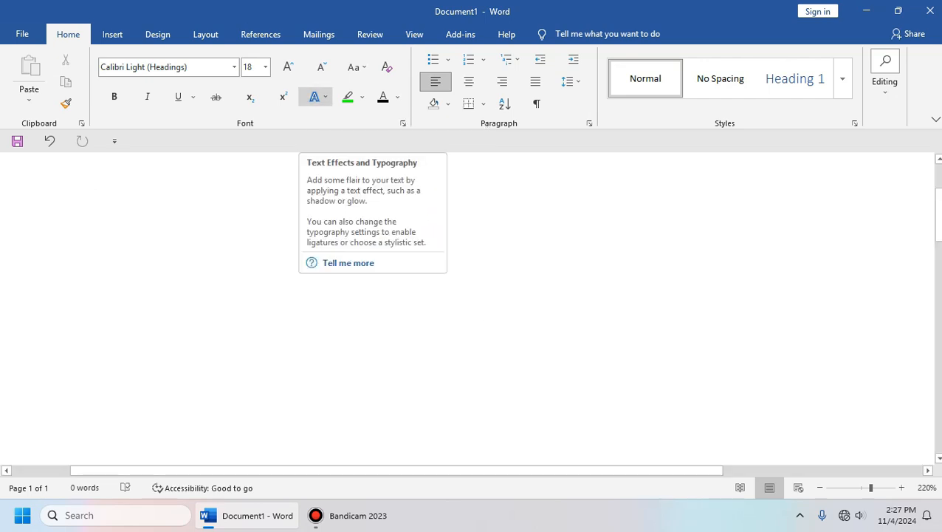
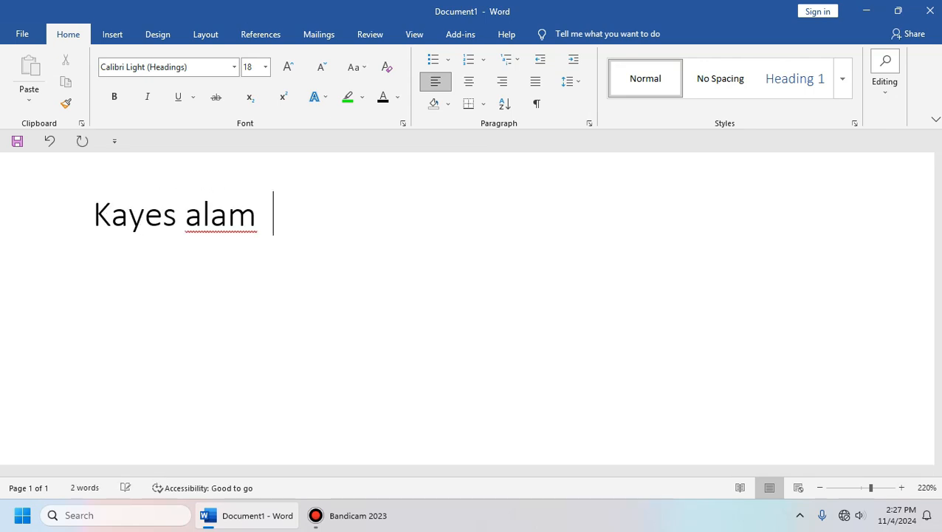
# Step: Type the name and try a Perspective Upper Left shadow on it, then remove the effect
pyautogui.click(77, 222)
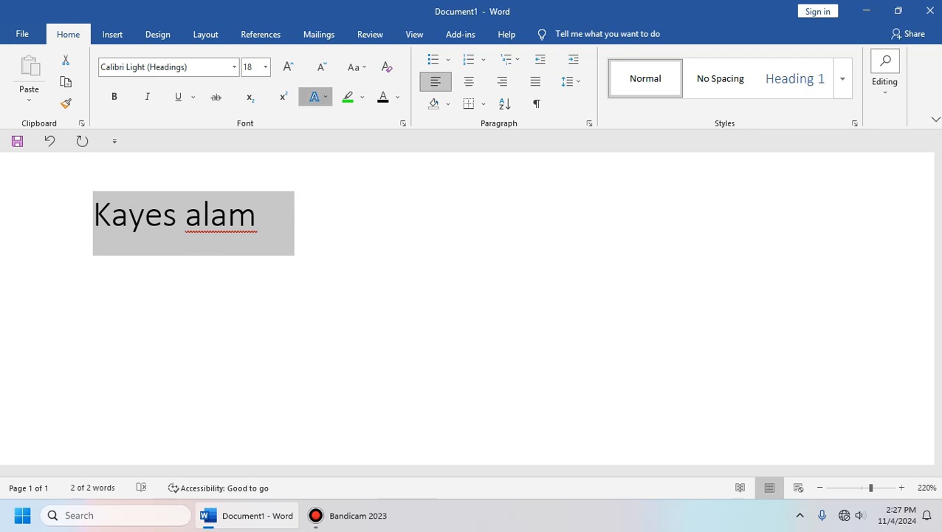
pyautogui.click(315, 97)
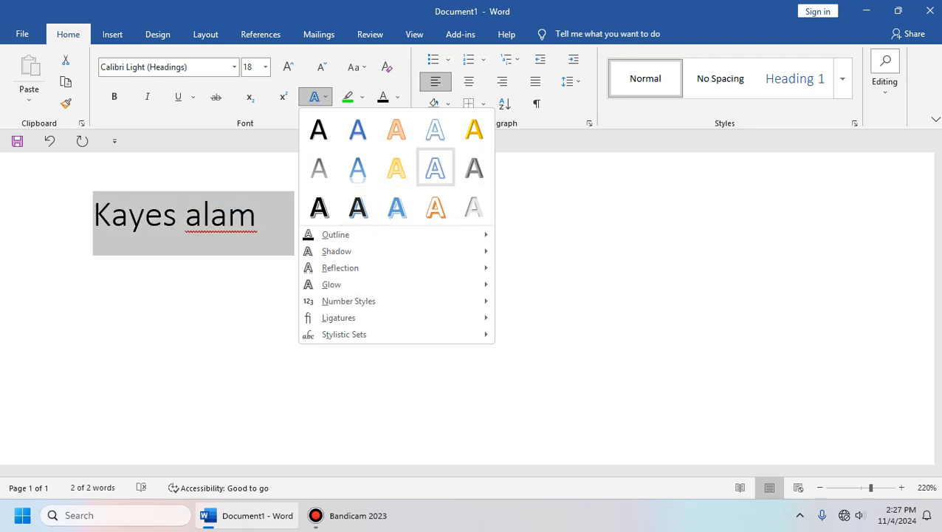
pyautogui.moveTo(399, 235)
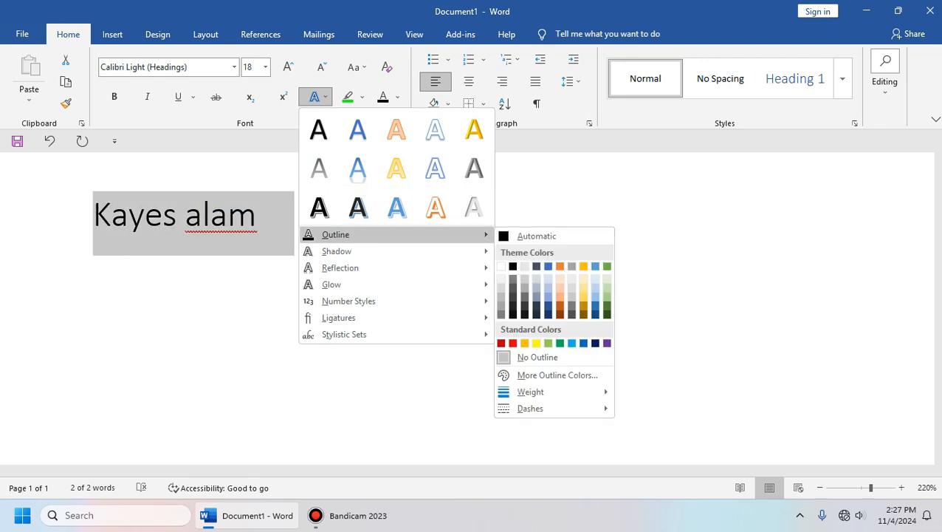
pyautogui.moveTo(336, 251)
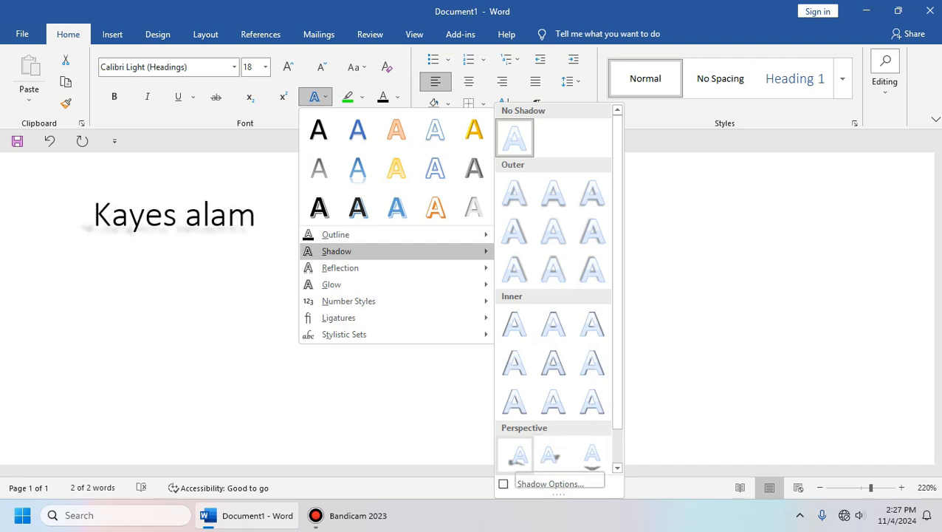
pyautogui.click(515, 453)
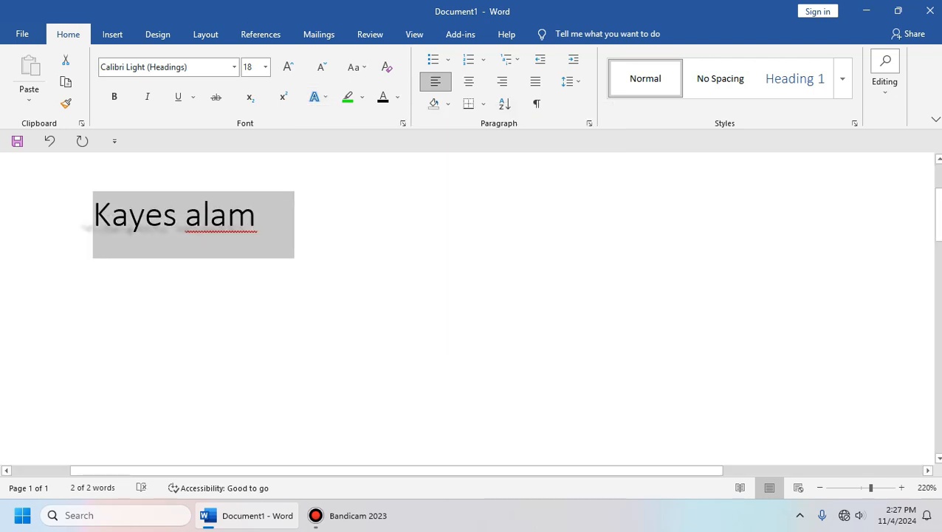
pyautogui.click(274, 215)
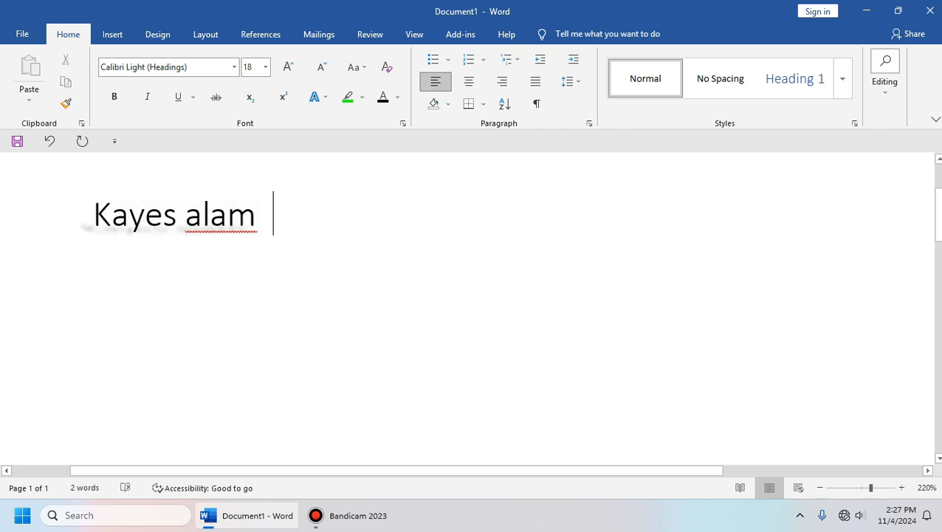
pyautogui.hotkey('ctrl', 'a')
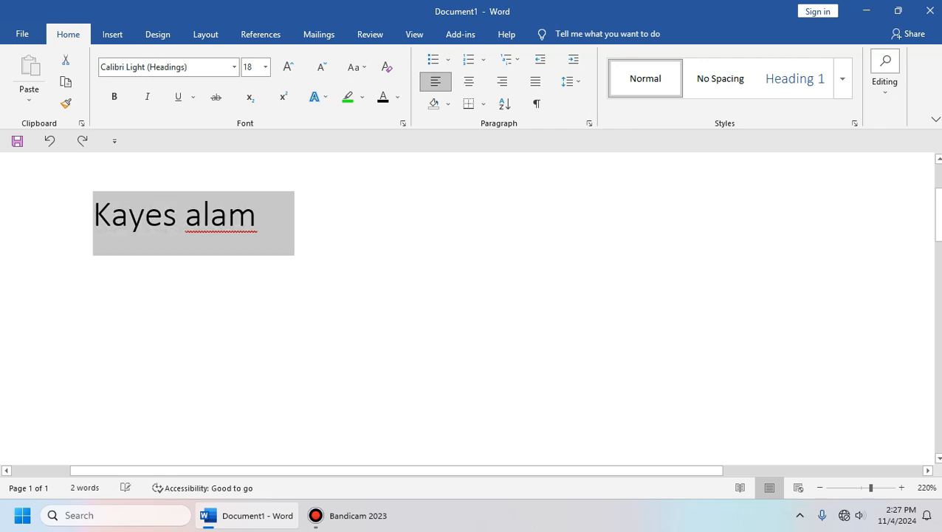
pyautogui.click(274, 214)
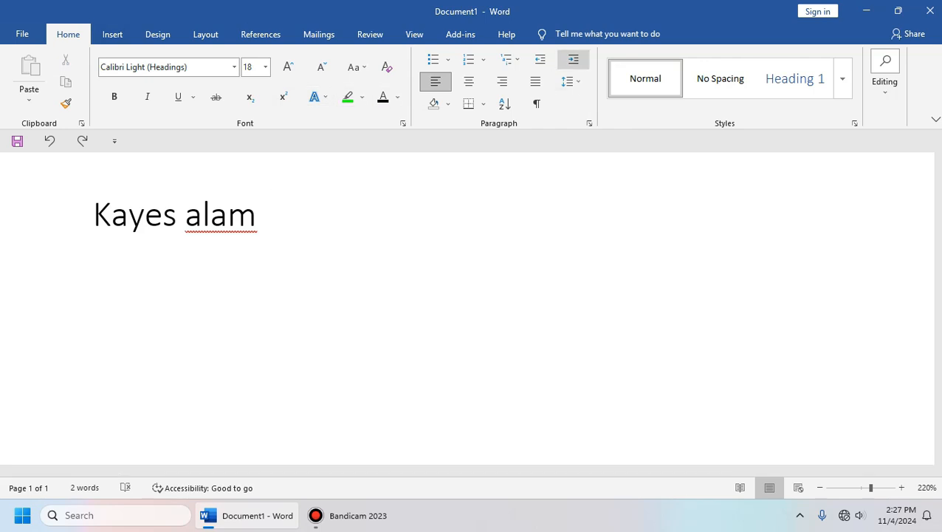
# Step: Reselect the name line and view the highlight colours without applying one
pyautogui.moveTo(274, 215); pyautogui.dragTo(97, 215)
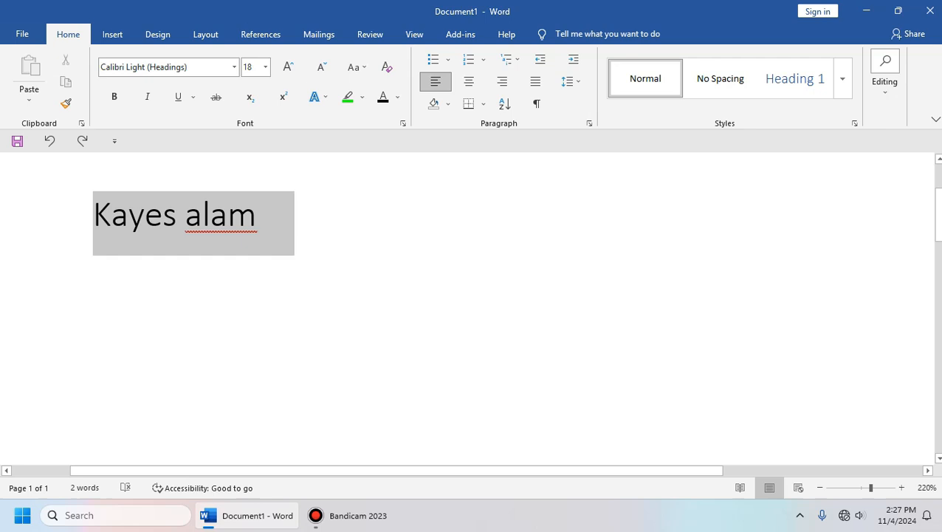
pyautogui.click(276, 216)
pyautogui.moveTo(276, 216); pyautogui.dragTo(122, 215)
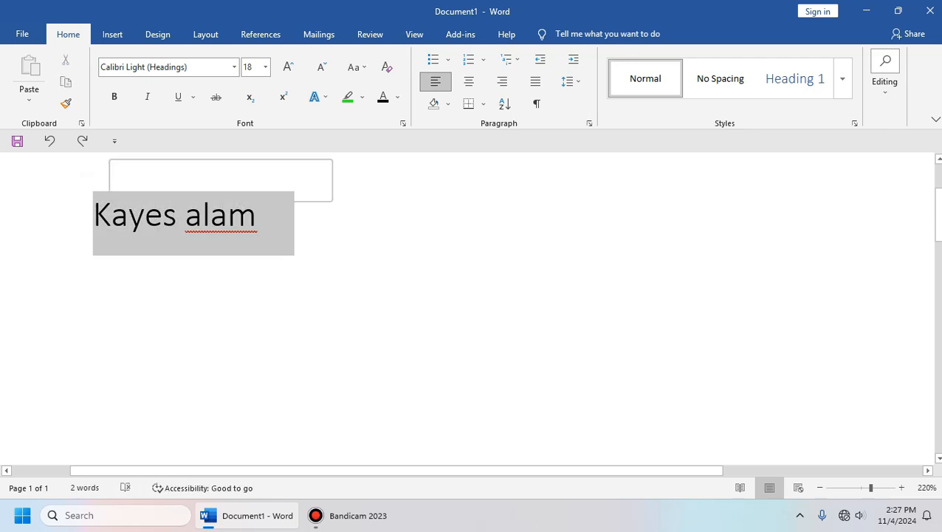
pyautogui.click(361, 97)
pyautogui.click(362, 96)
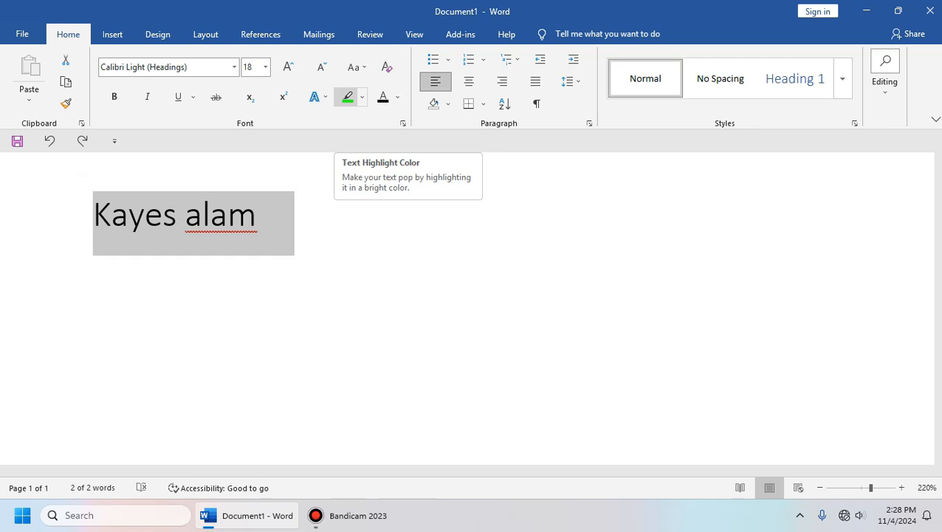
pyautogui.click(362, 96)
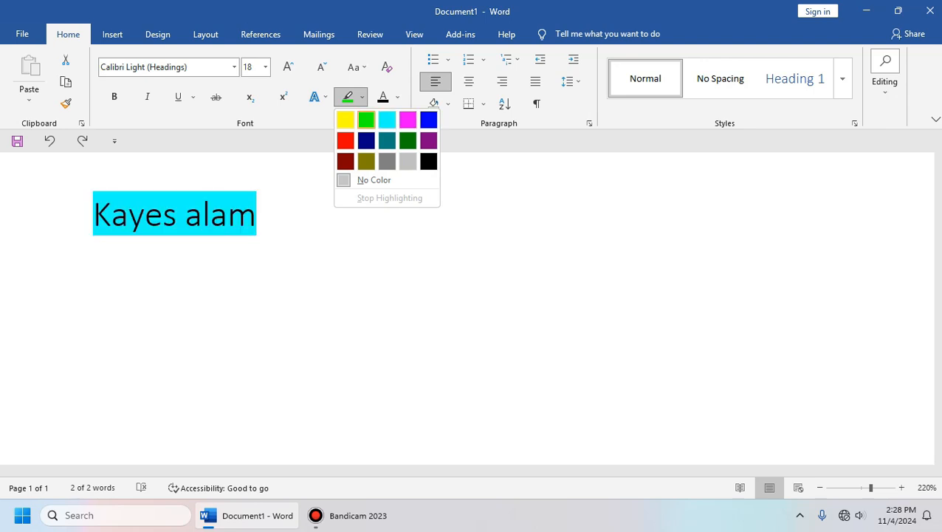
pyautogui.click(367, 161)
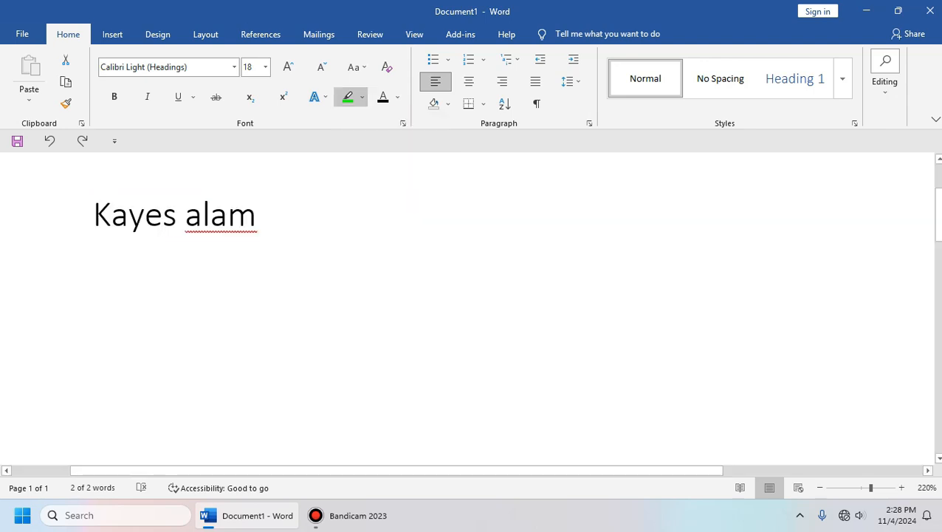
pyautogui.hotkey('ctrl', 'z')
pyautogui.click(273, 214)
pyautogui.moveTo(273, 214); pyautogui.dragTo(94, 216)
pyautogui.click(273, 214)
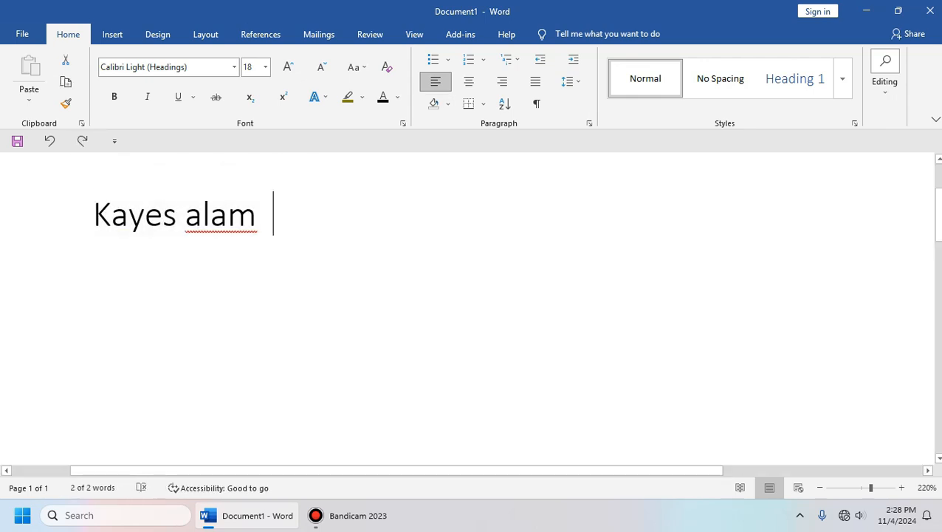
pyautogui.moveTo(274, 215); pyautogui.dragTo(94, 215)
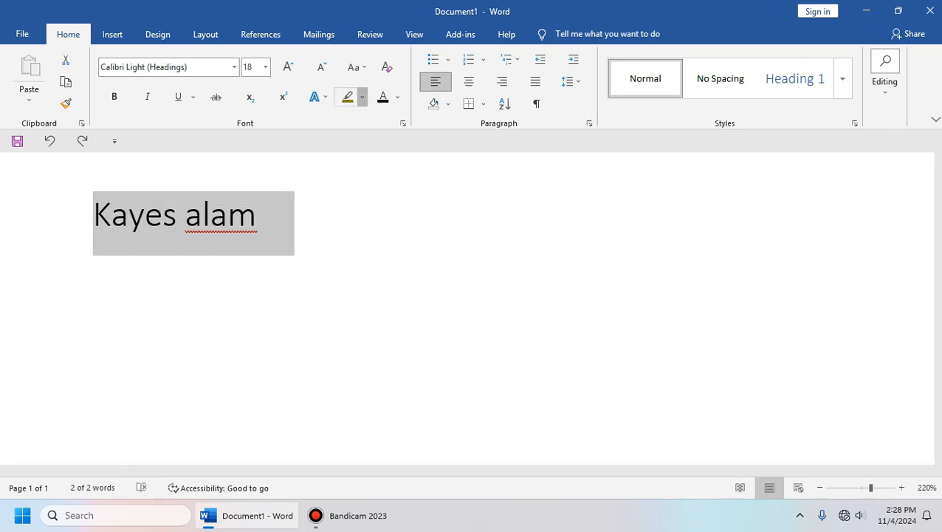
# Step: Colour the selected name light blue from the Font Color theme palette, then reselect the line
pyautogui.click(362, 97)
pyautogui.click(362, 97)
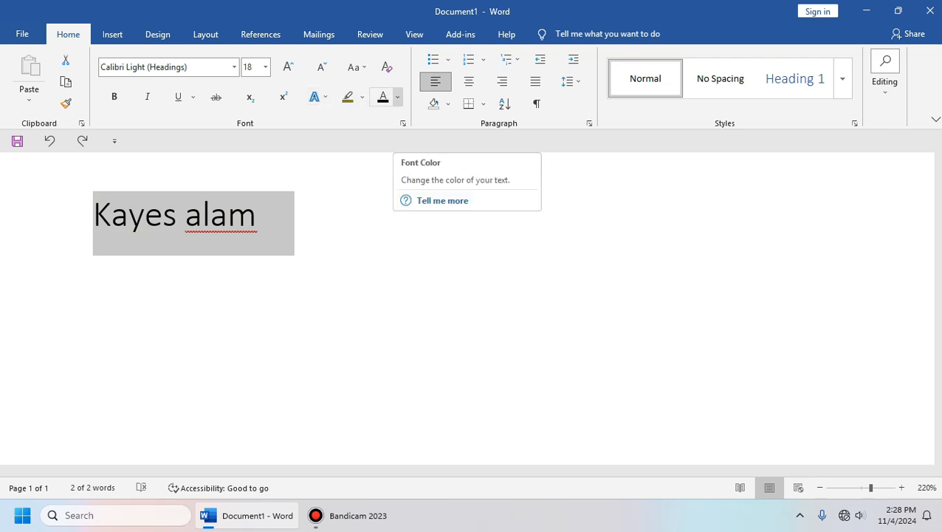
pyautogui.click(397, 97)
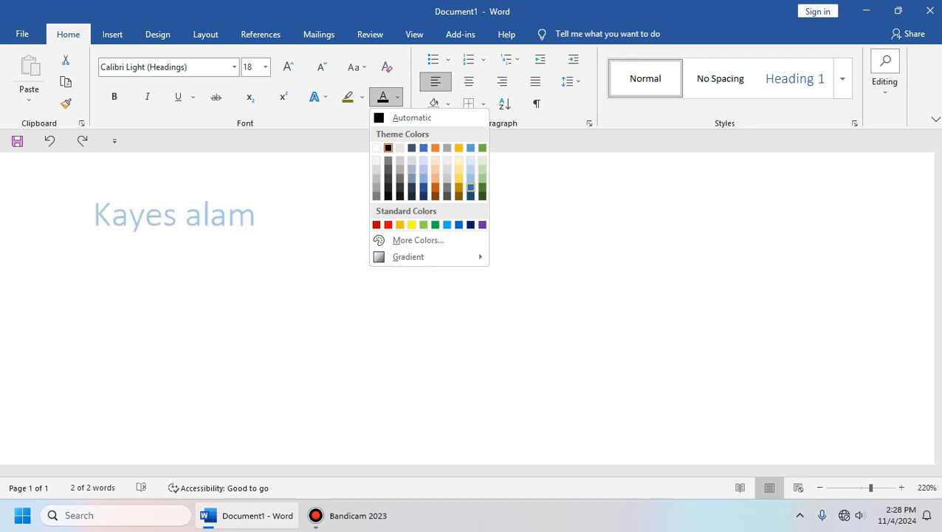
pyautogui.click(447, 224)
pyautogui.click(273, 214)
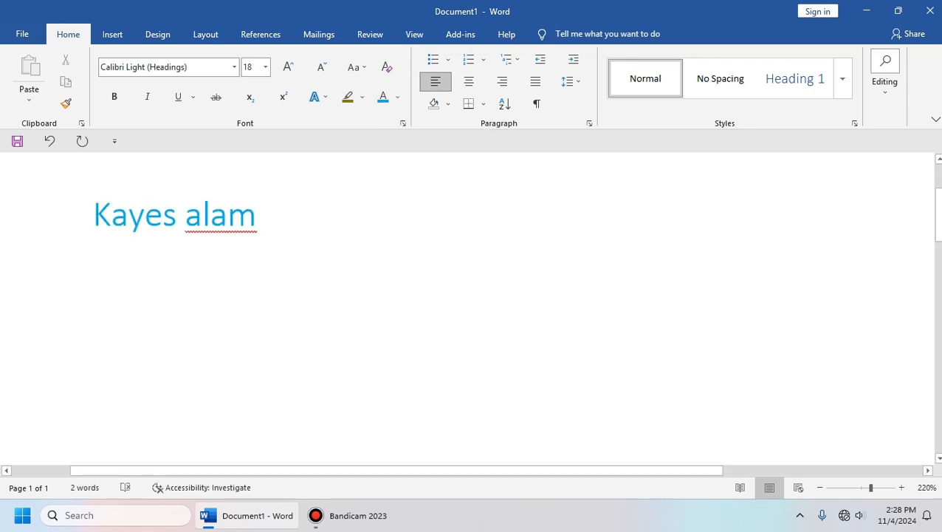
pyautogui.scroll(-1, 467, 308)
pyautogui.moveTo(316, 222); pyautogui.dragTo(137, 216)
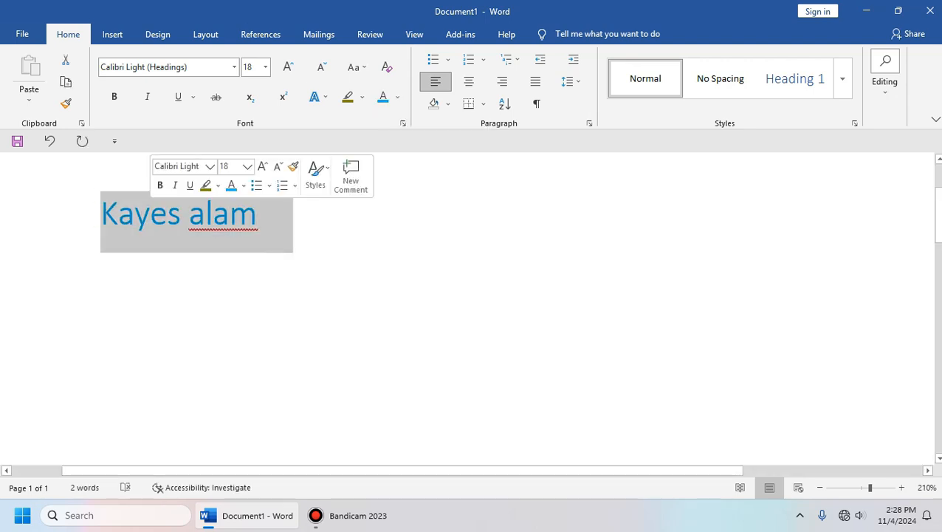
# Step: Browse the highlight and text effects galleries without changes, then reselect the name line
pyautogui.click(387, 226)
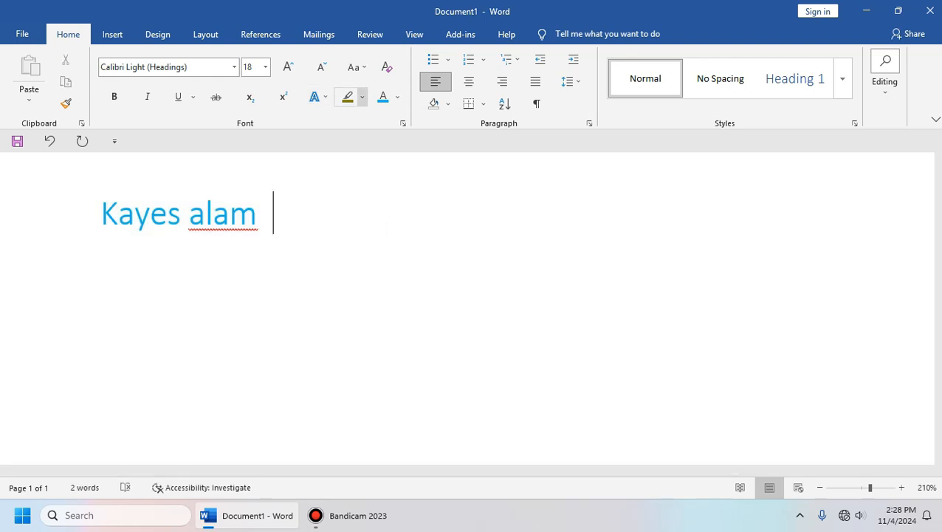
pyautogui.click(361, 97)
pyautogui.click(373, 179)
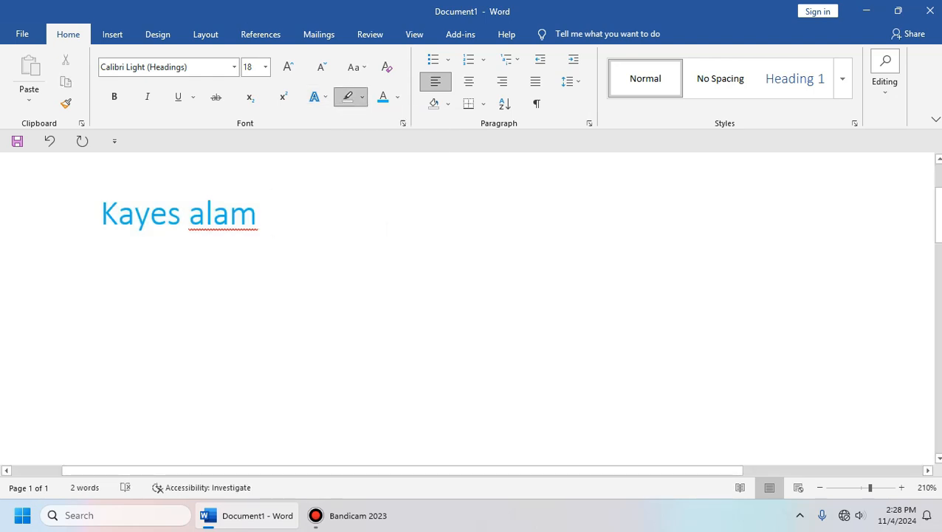
pyautogui.click(319, 97)
pyautogui.click(362, 97)
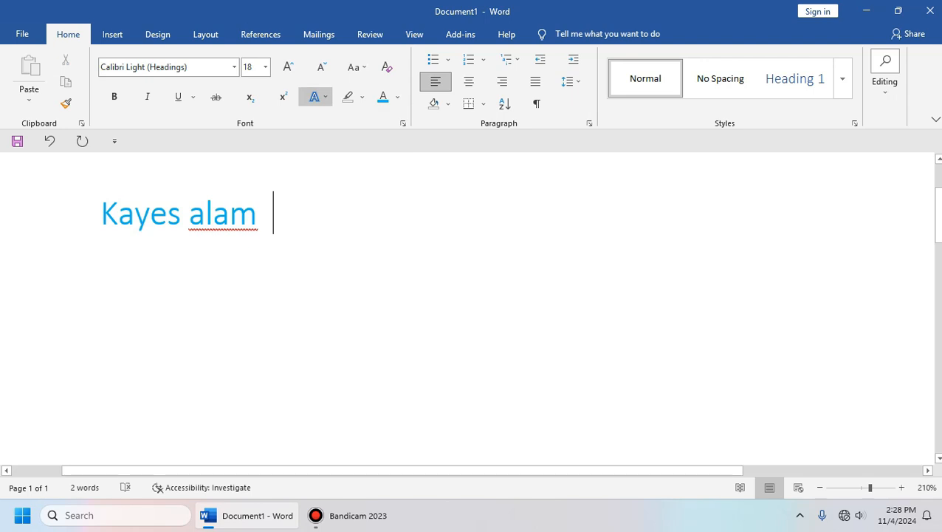
pyautogui.click(366, 118)
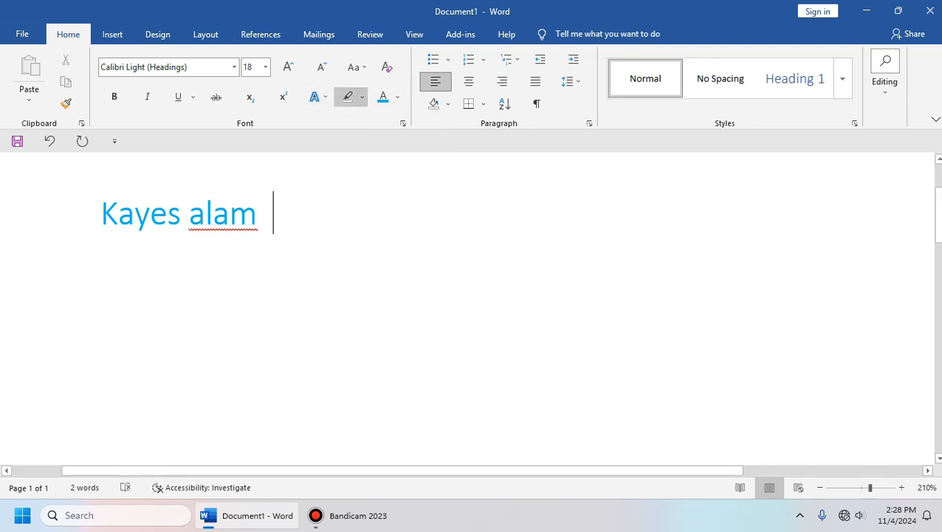
pyautogui.moveTo(273, 215); pyautogui.dragTo(100, 214)
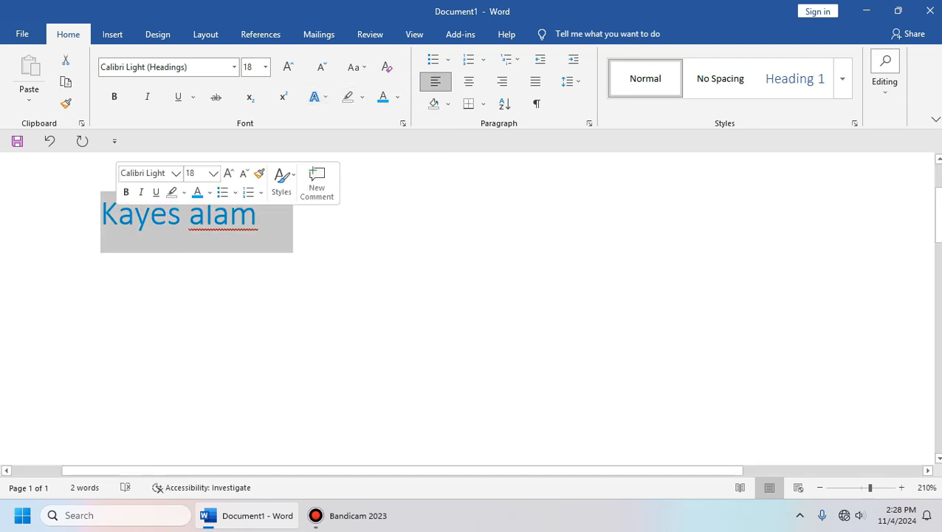
# Step: Apply a dark blue highlight to the name, then take it away with No Color
pyautogui.click(361, 96)
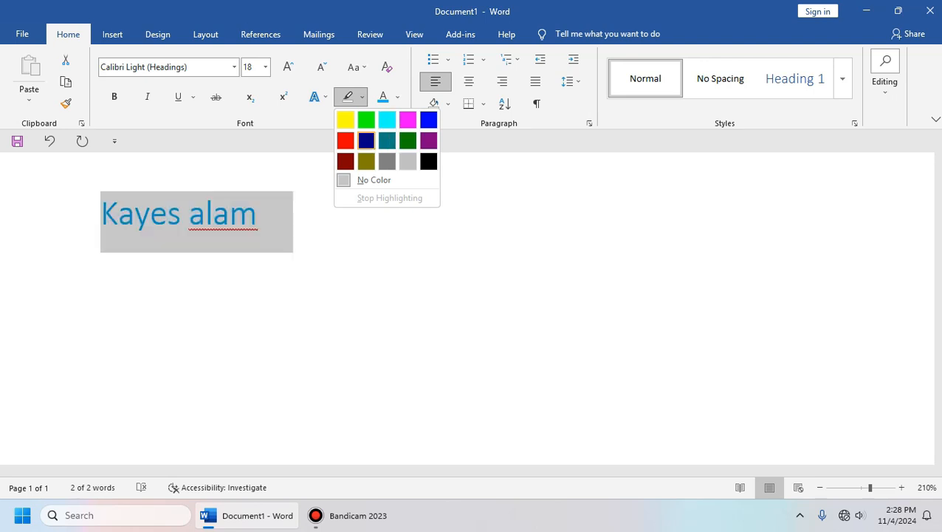
pyautogui.click(367, 141)
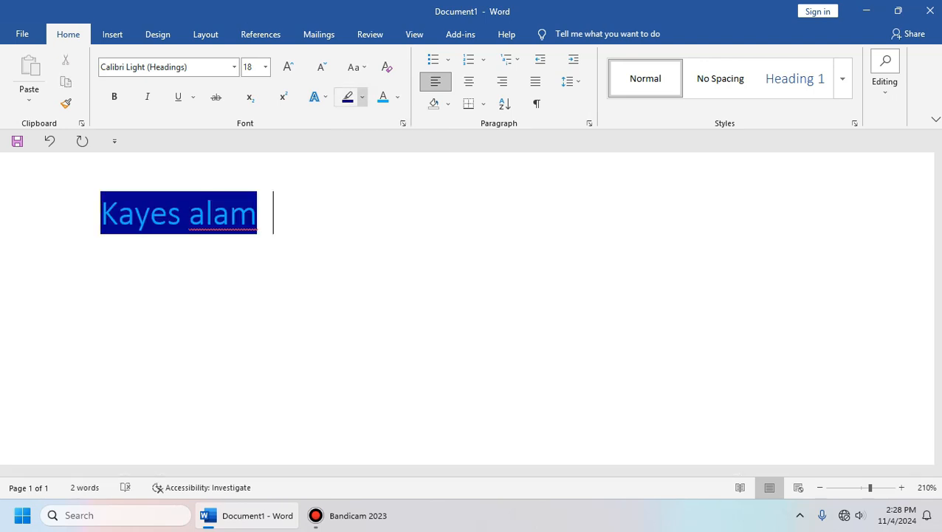
pyautogui.click(362, 97)
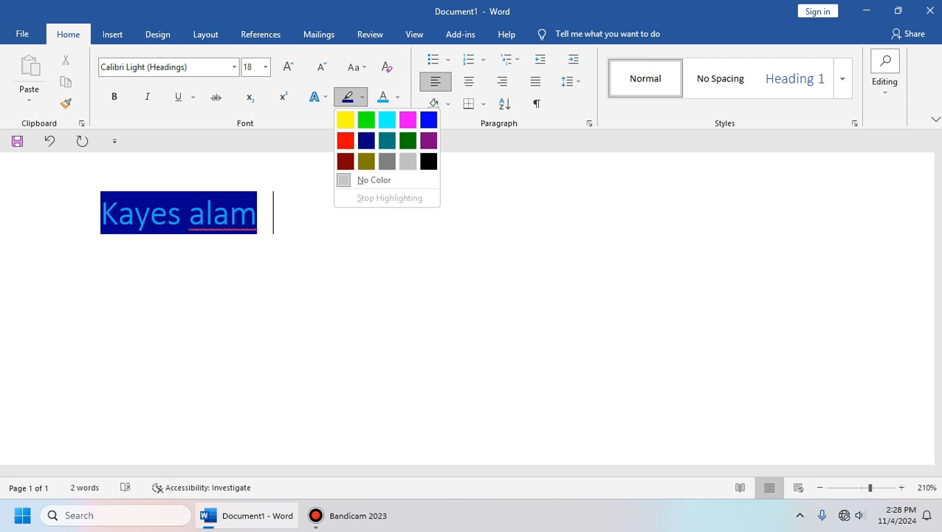
pyautogui.click(374, 180)
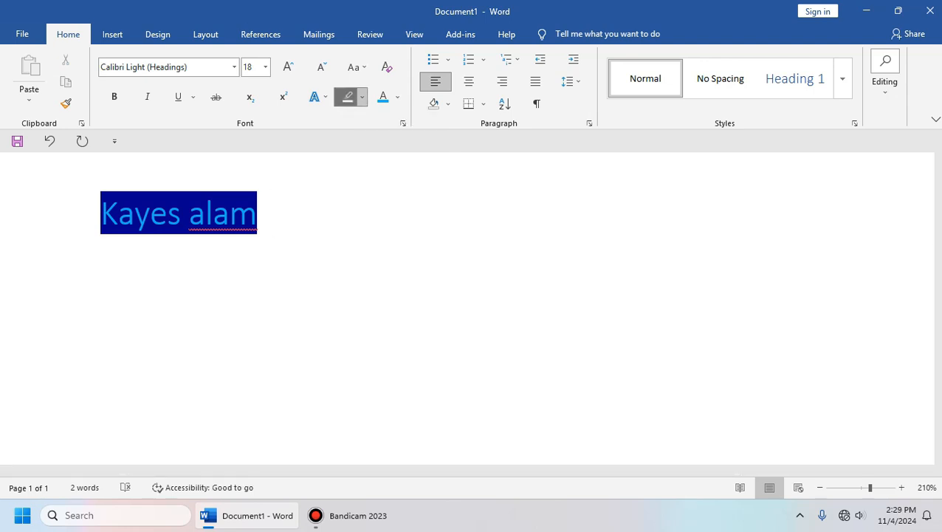
pyautogui.hotkey('ctrl', 'z')
pyautogui.click(273, 211)
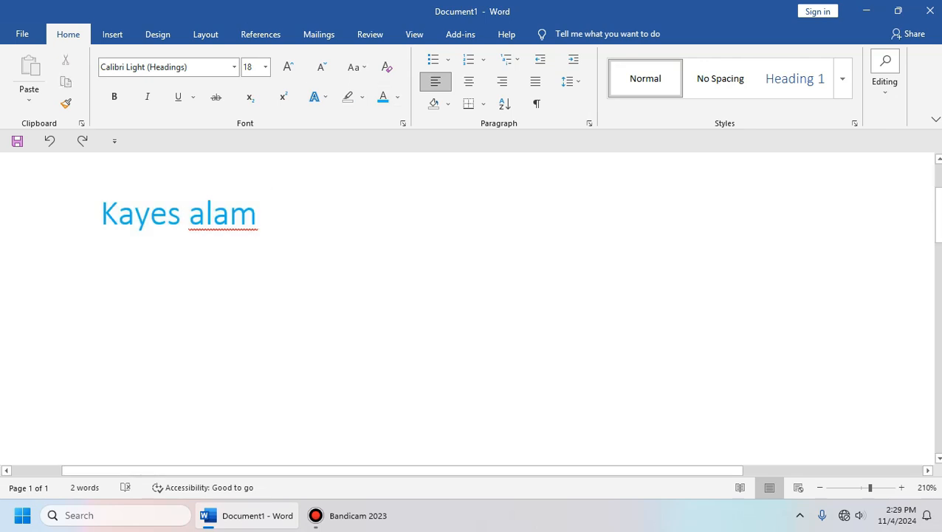
pyautogui.scroll(-1, 466, 308)
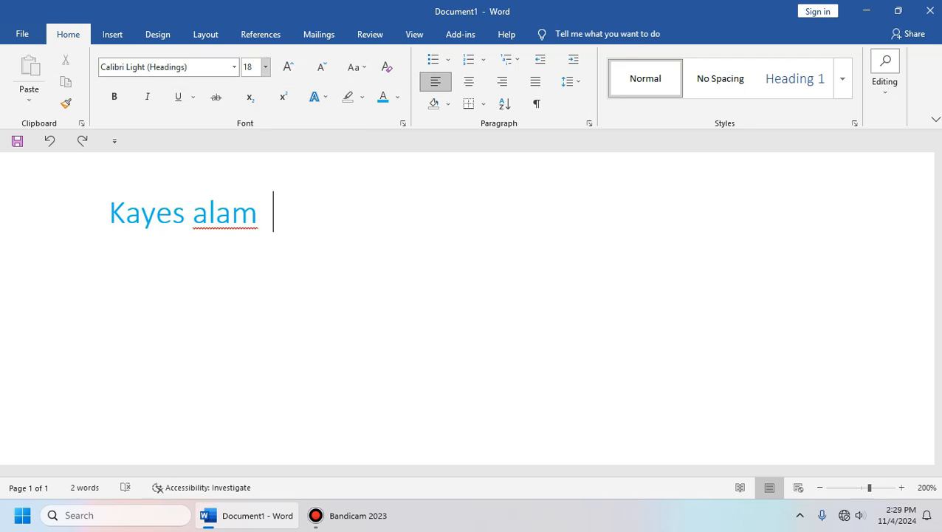
# Step: Clear the page and try Sentence case, then set Change Case to lowercase
pyautogui.hotkey('ctrl', 'a')
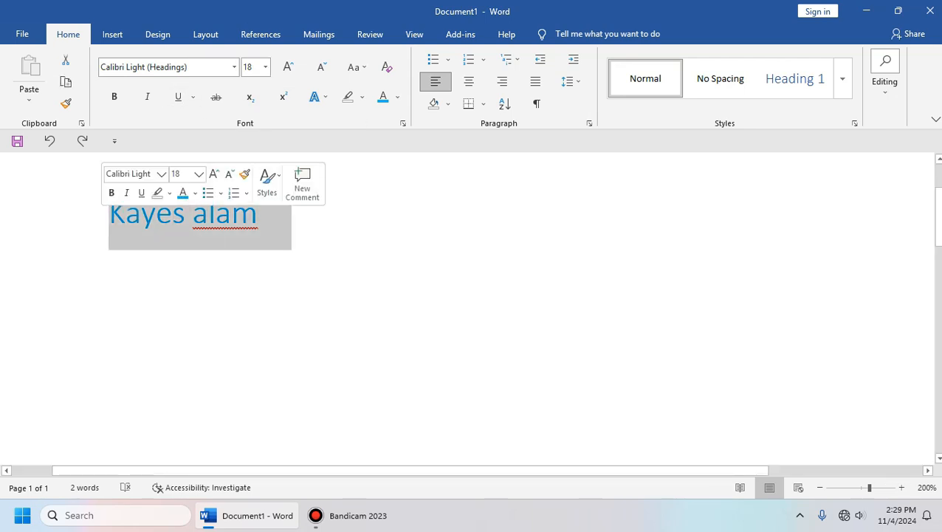
pyautogui.press('BackSpace')
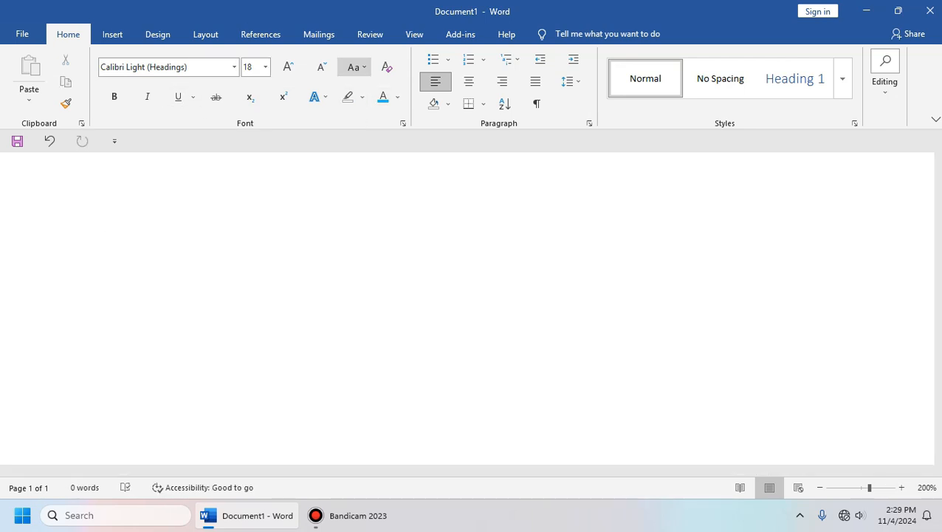
pyautogui.click(354, 66)
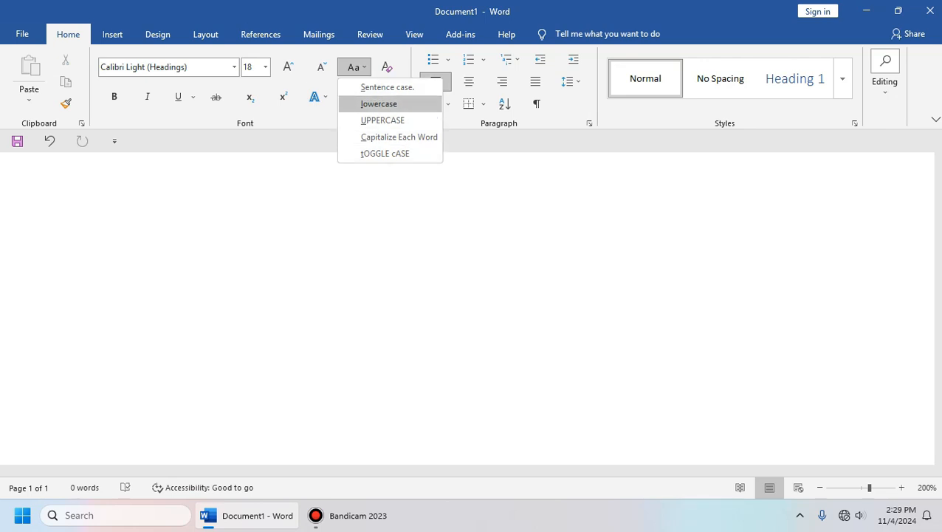
pyautogui.click(388, 87)
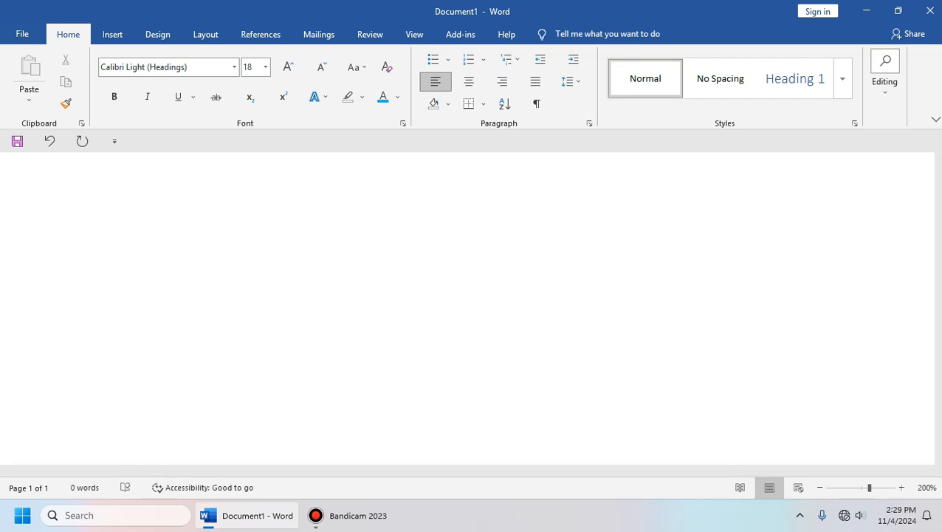
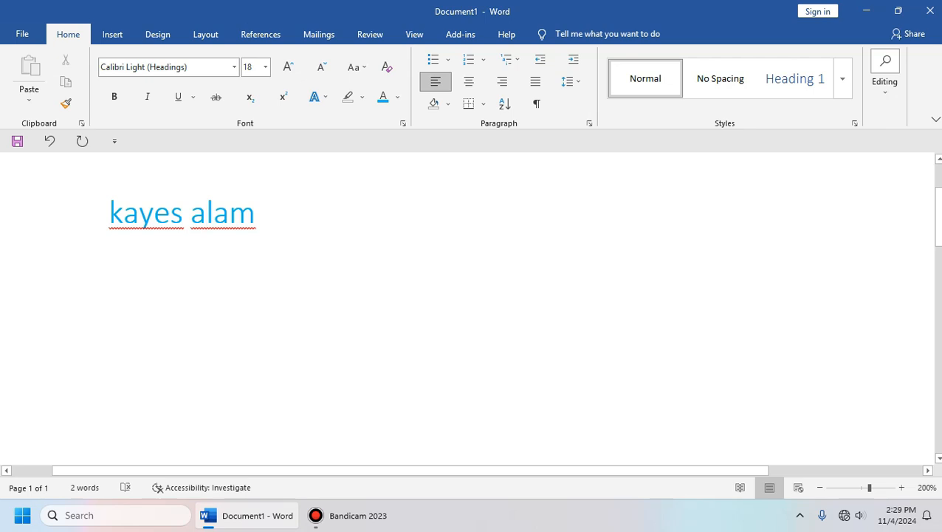
pyautogui.hotkey('ctrl', 'a')
pyautogui.press('BackSpace')
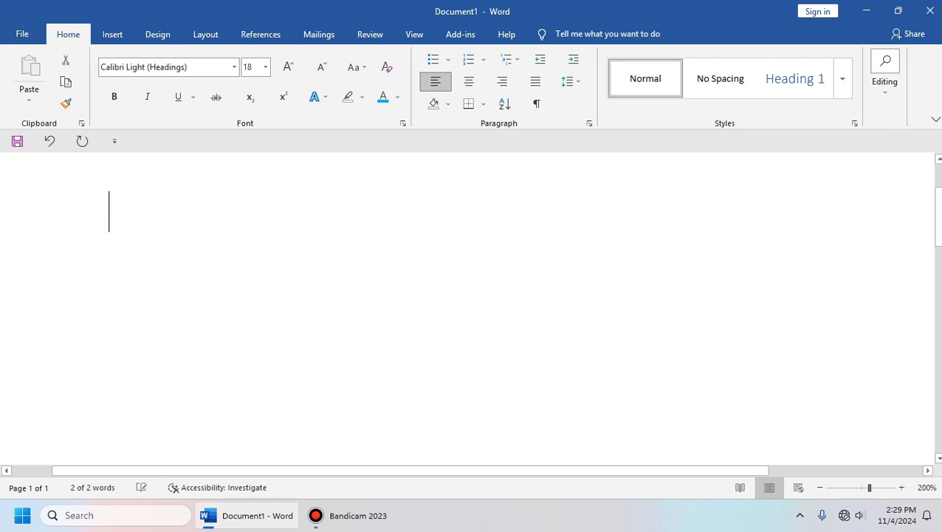
pyautogui.click(354, 67)
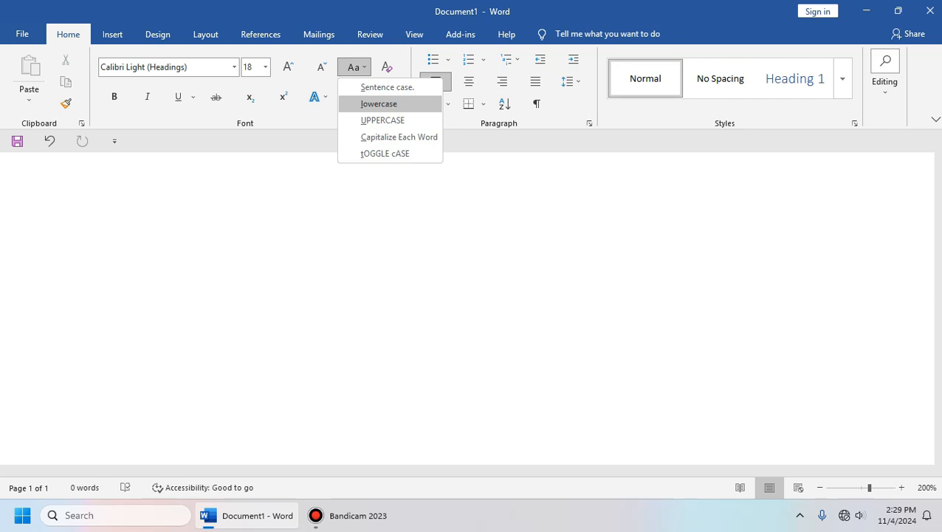
pyautogui.click(379, 105)
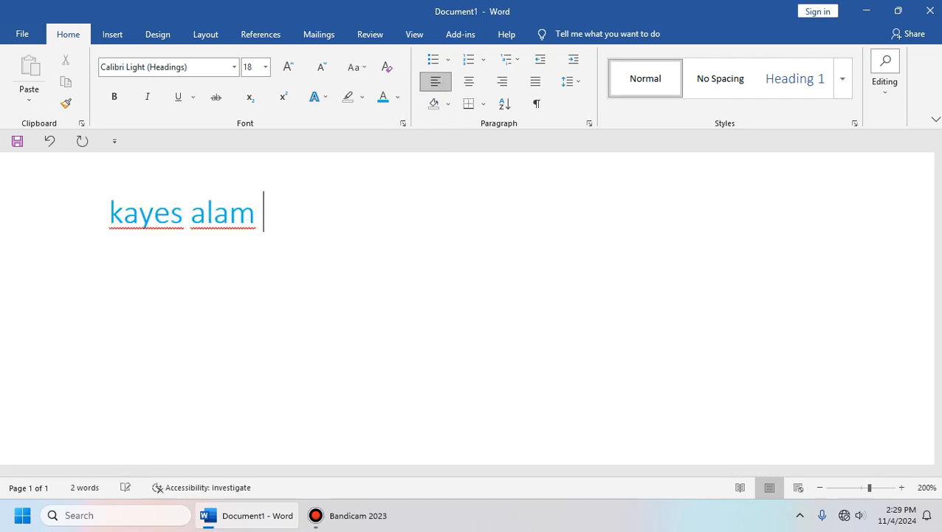
# Step: Retype the name, switch it to UPPERCASE, then erase it from the page
pyautogui.hotkey('ctrl', 'a')
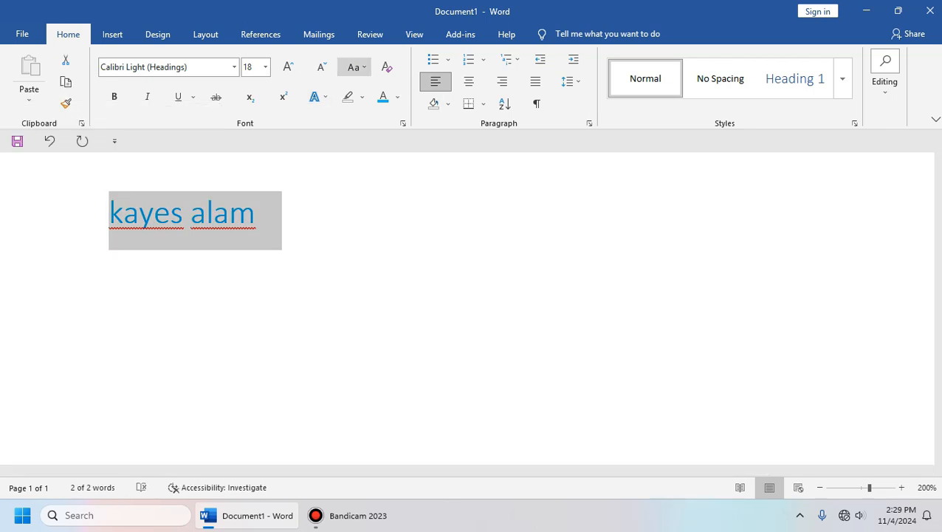
pyautogui.click(354, 66)
pyautogui.click(382, 121)
pyautogui.click(295, 218)
pyautogui.moveTo(296, 218); pyautogui.dragTo(111, 220)
pyautogui.click(310, 221)
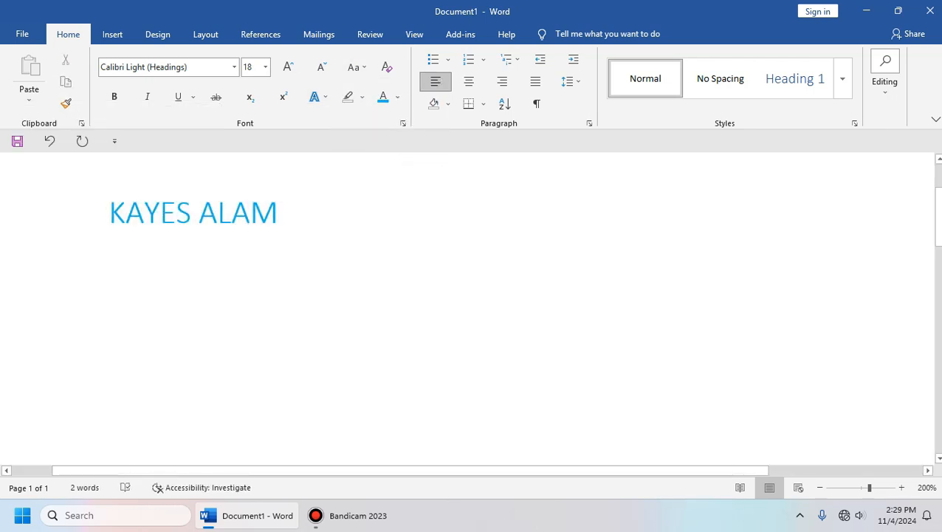
pyautogui.press('BackSpace')
pyautogui.press('BackSpace')
pyautogui.press('BackSpace')
pyautogui.press('BackSpace')
pyautogui.press('BackSpace')
pyautogui.press('BackSpace')
pyautogui.press('BackSpace')
pyautogui.press('BackSpace')
pyautogui.press('BackSpace')
pyautogui.press('BackSpace')
pyautogui.press('BackSpace')
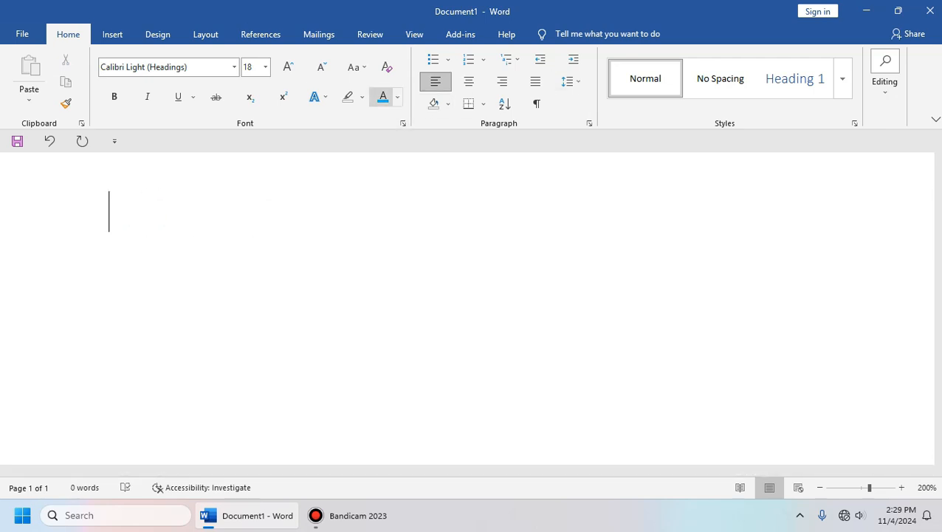
# Step: Reset to Calibri (Body) 11, then type the first name and flip it to capitals with tOGGLE cASE
pyautogui.click(387, 66)
pyautogui.click(354, 67)
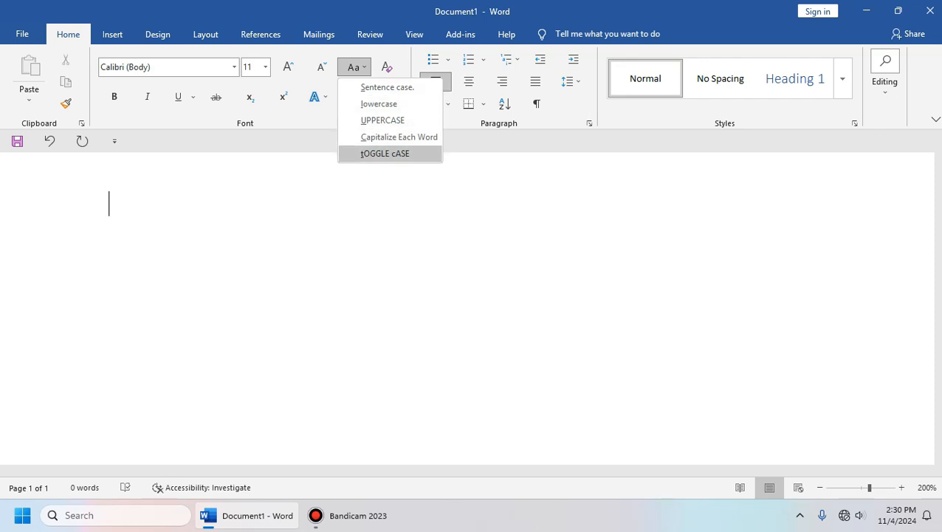
pyautogui.click(390, 154)
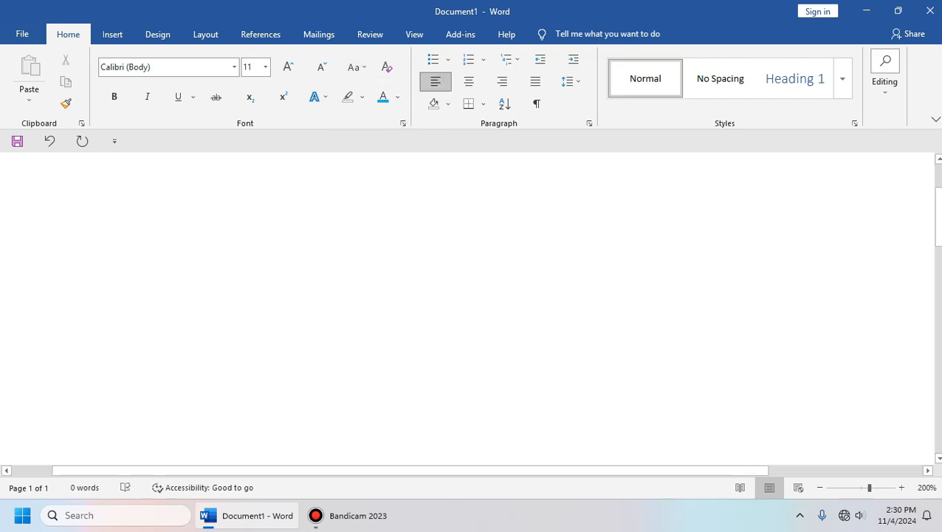
pyautogui.write('kayes')
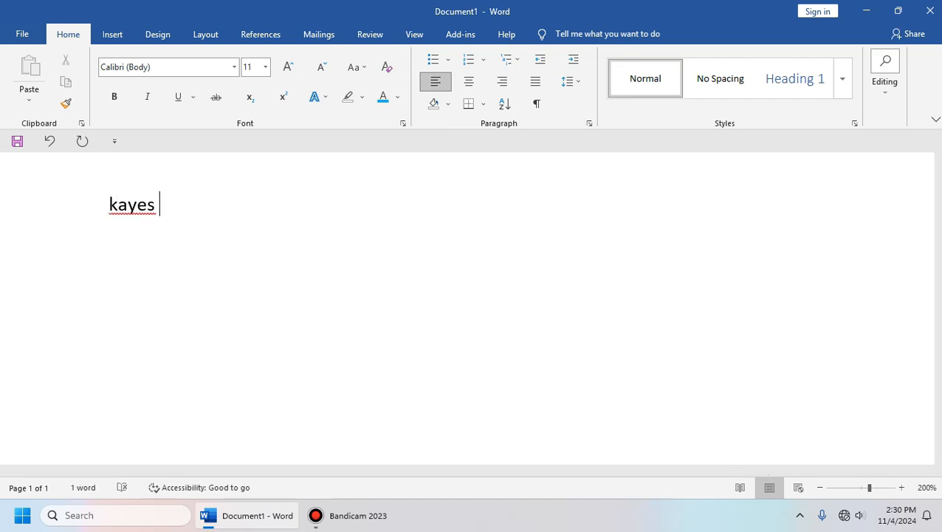
pyautogui.click(354, 67)
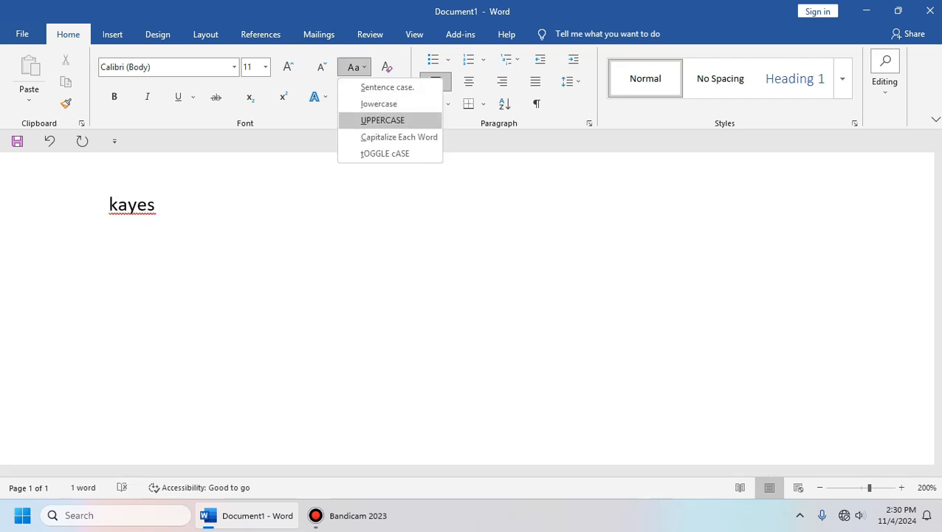
pyautogui.click(384, 153)
# Step: Delete the capitalised word, retry tOGGLE cASE with new typing, and erase it to leave the page empty
pyautogui.moveTo(171, 208); pyautogui.dragTo(96, 209)
pyautogui.click(152, 204)
pyautogui.moveTo(169, 205); pyautogui.dragTo(93, 204)
pyautogui.press('BackSpace')
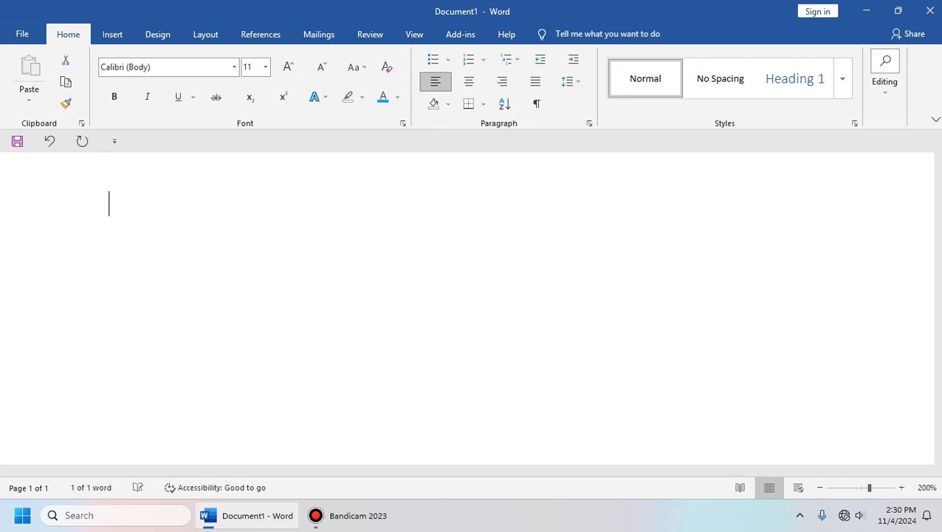
pyautogui.click(354, 67)
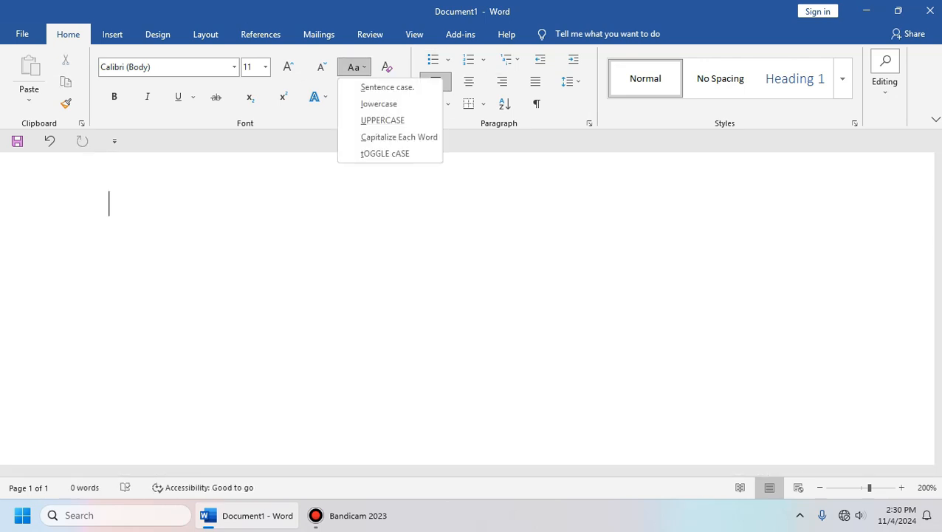
pyautogui.click(385, 153)
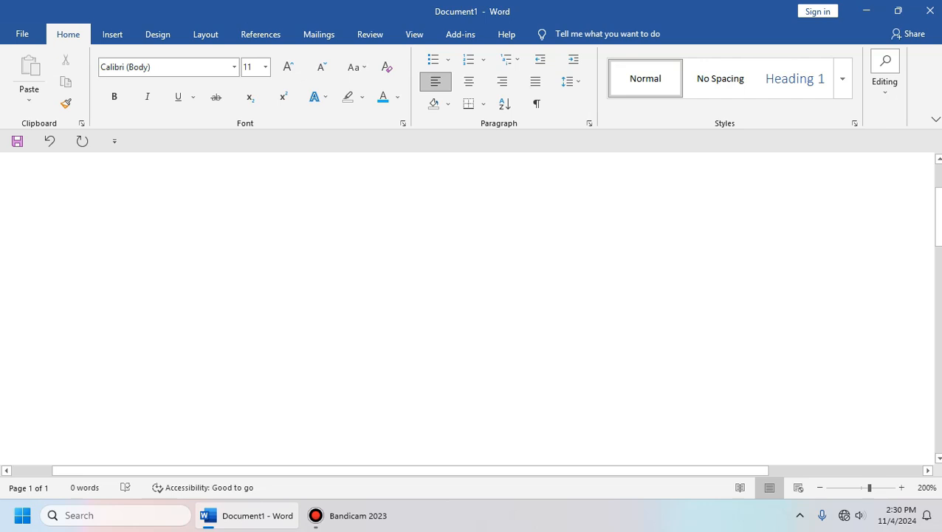
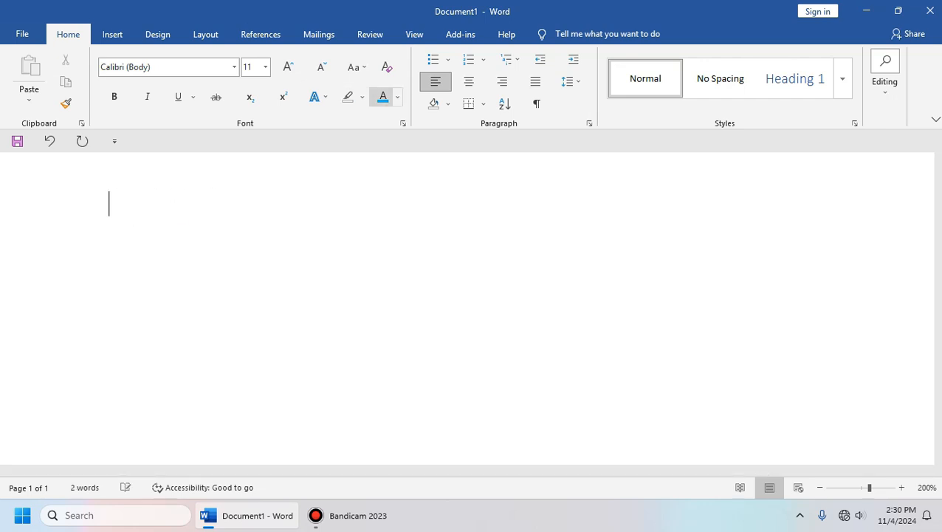
pyautogui.click(354, 66)
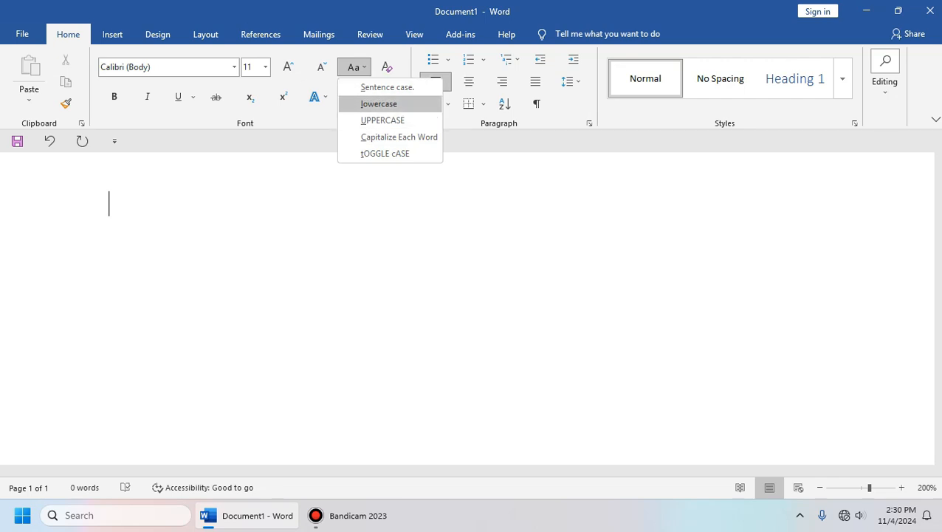
pyautogui.click(487, 196)
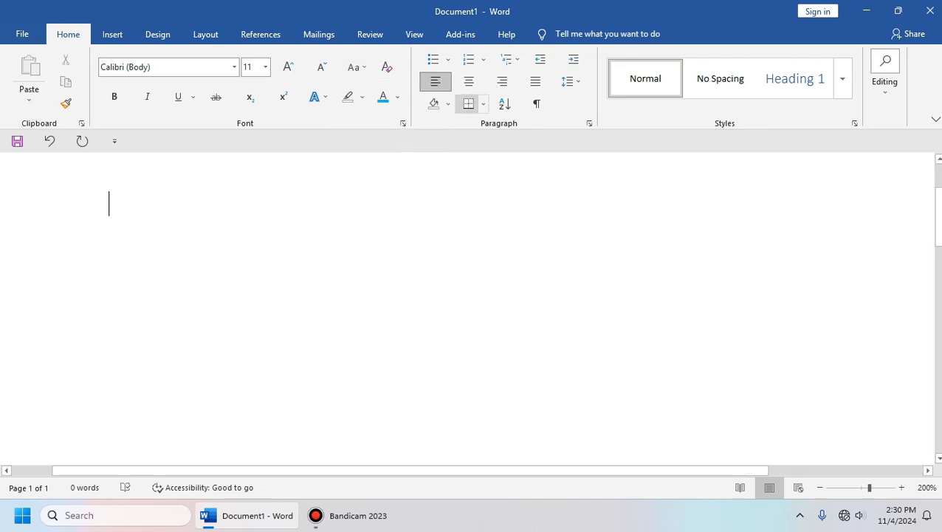